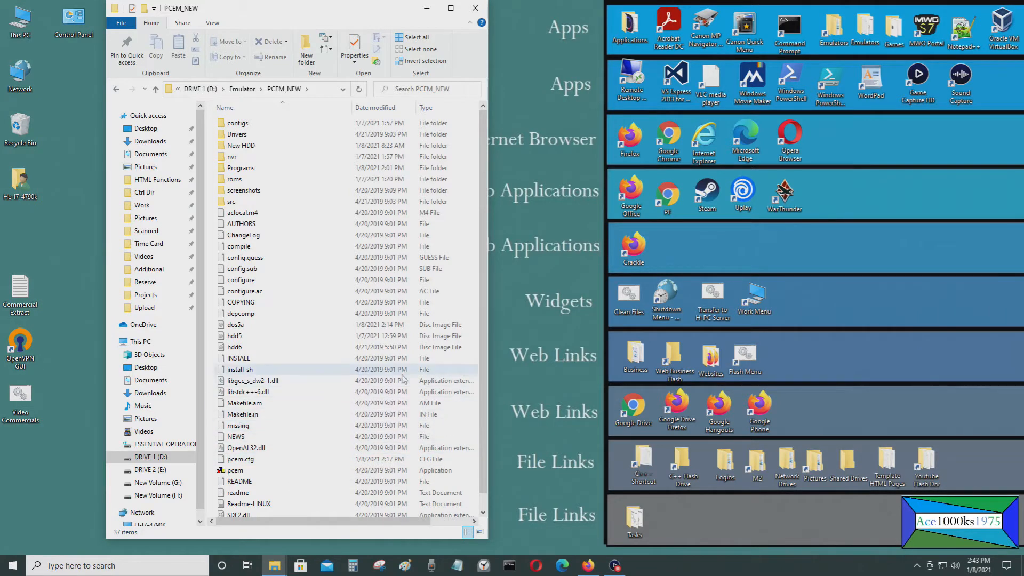
- Launch pcem from the PCEM_NEW folder, review the New Comp machine configuration without changing it, and quit
{"action": "left_click", "coordinate": [357, 469]}
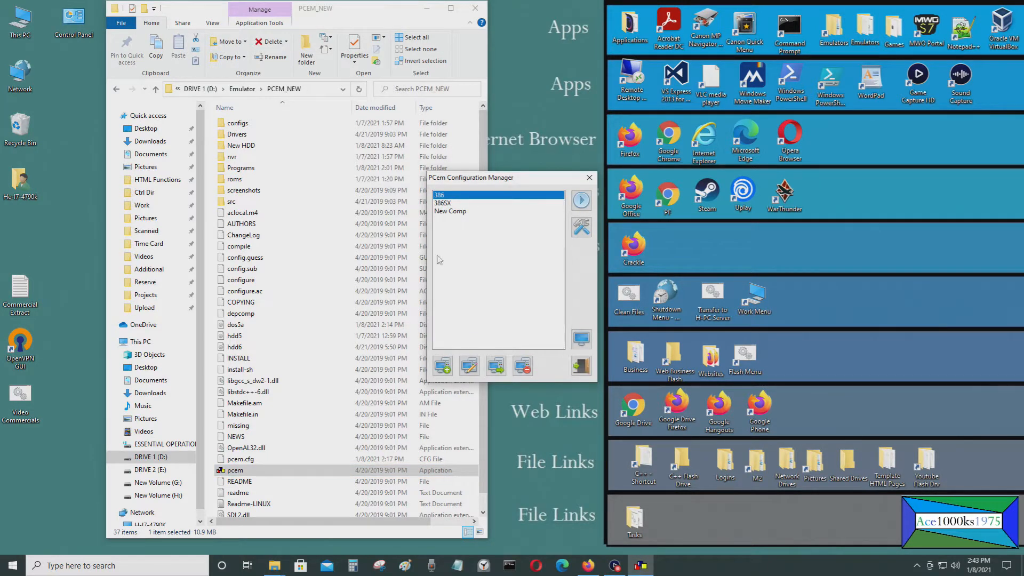
{"action": "left_click", "coordinate": [458, 211]}
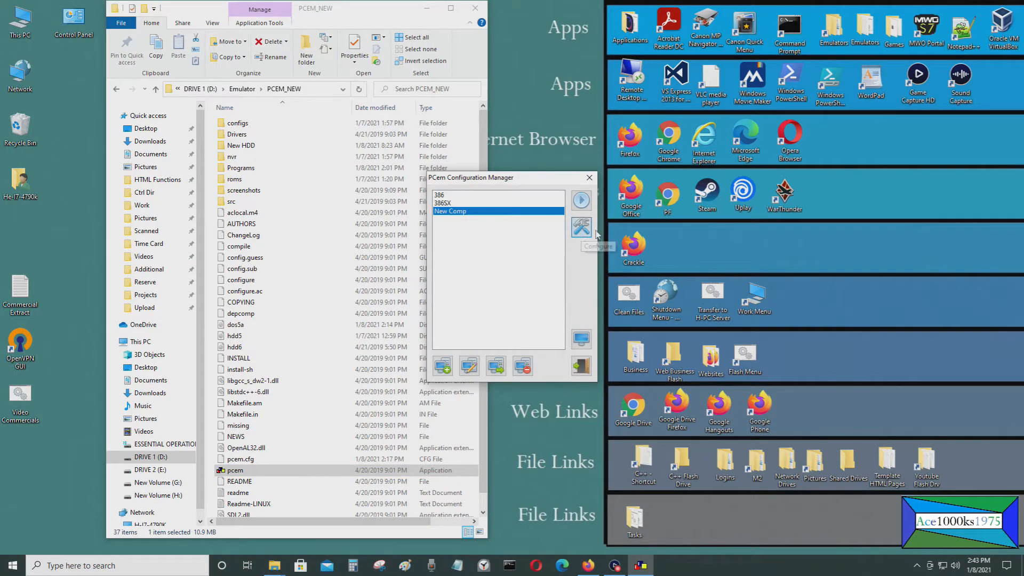
{"action": "left_click", "coordinate": [595, 232]}
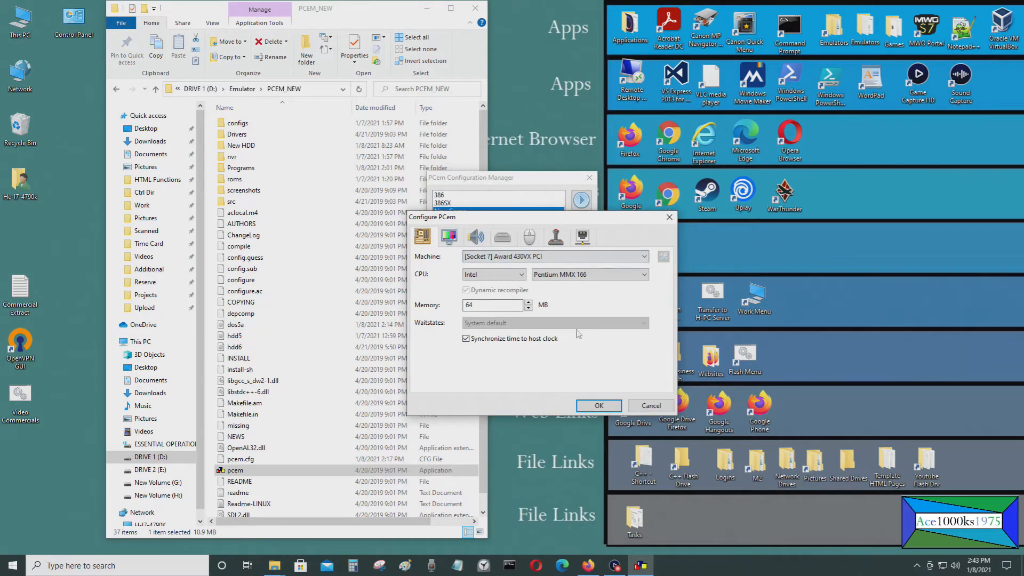
{"action": "left_click", "coordinate": [652, 407]}
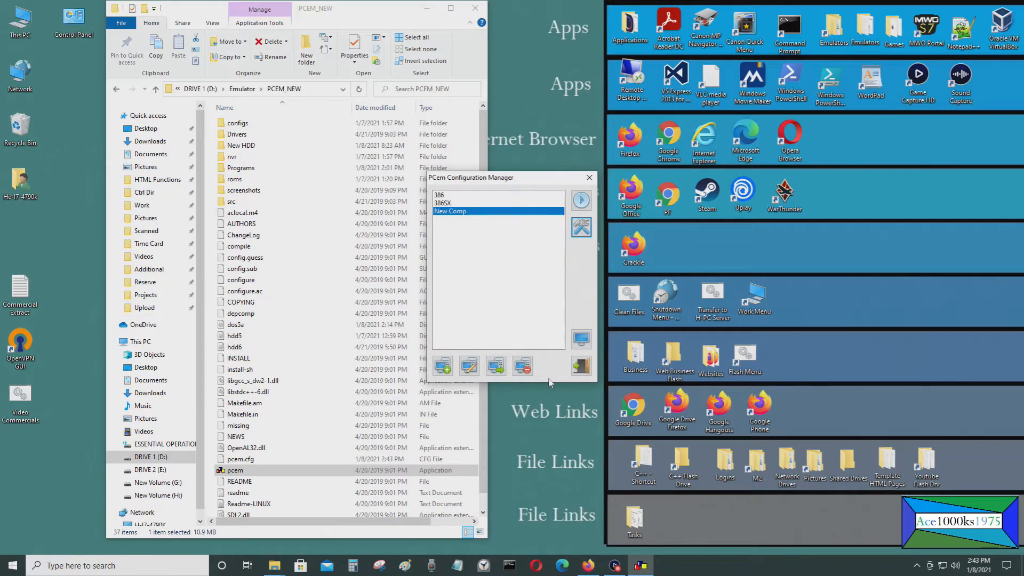
{"action": "left_click", "coordinate": [577, 376]}
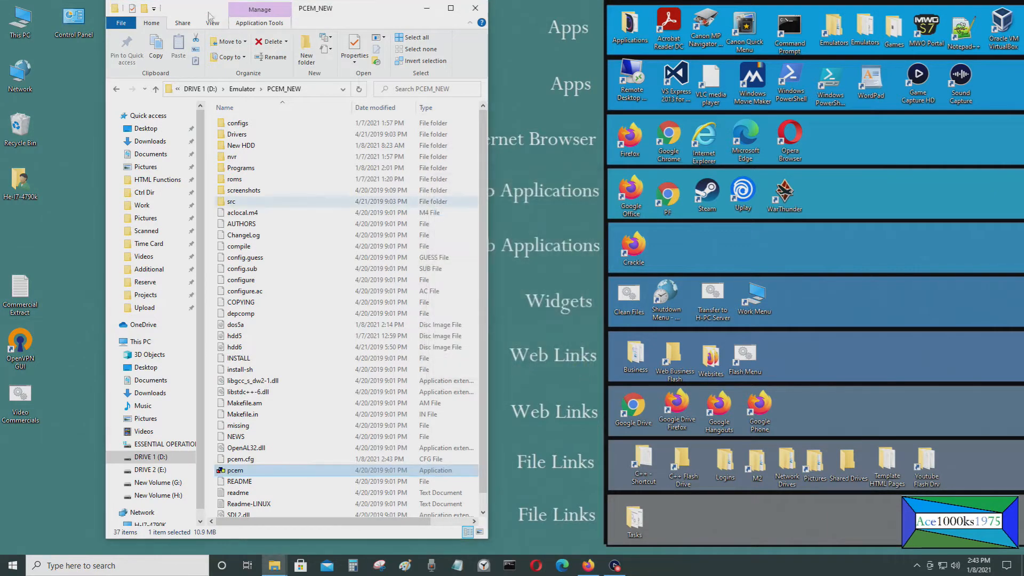
- Launch PCem from the PCEM V17 folder and open the configuration of the Test 386 machine
{"action": "key", "text": "BackSpace"}
{"action": "scroll", "coordinate": [292, 404], "scroll_direction": "down", "scroll_amount": 2}
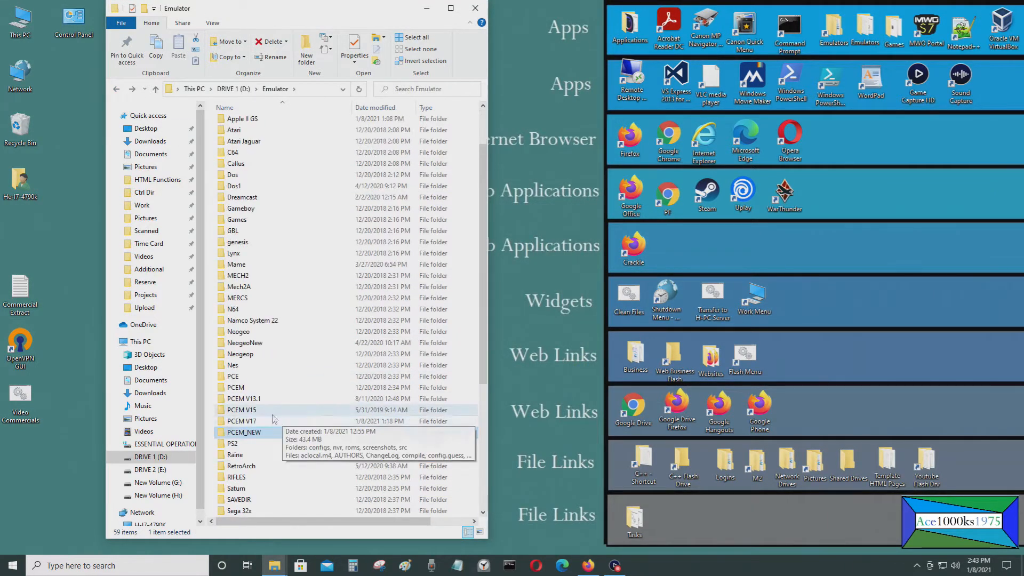
{"action": "double_click", "coordinate": [269, 416]}
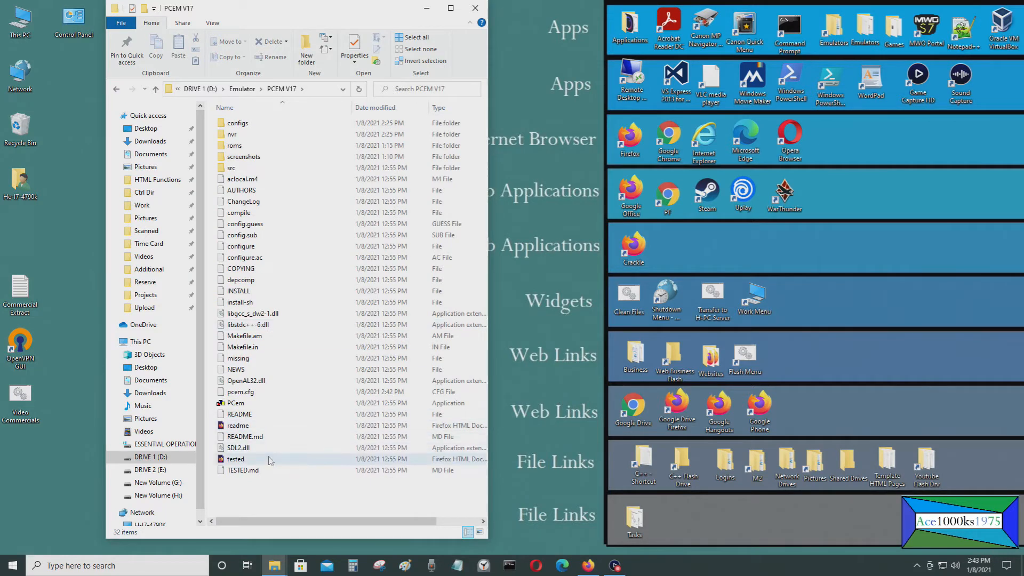
{"action": "double_click", "coordinate": [256, 403]}
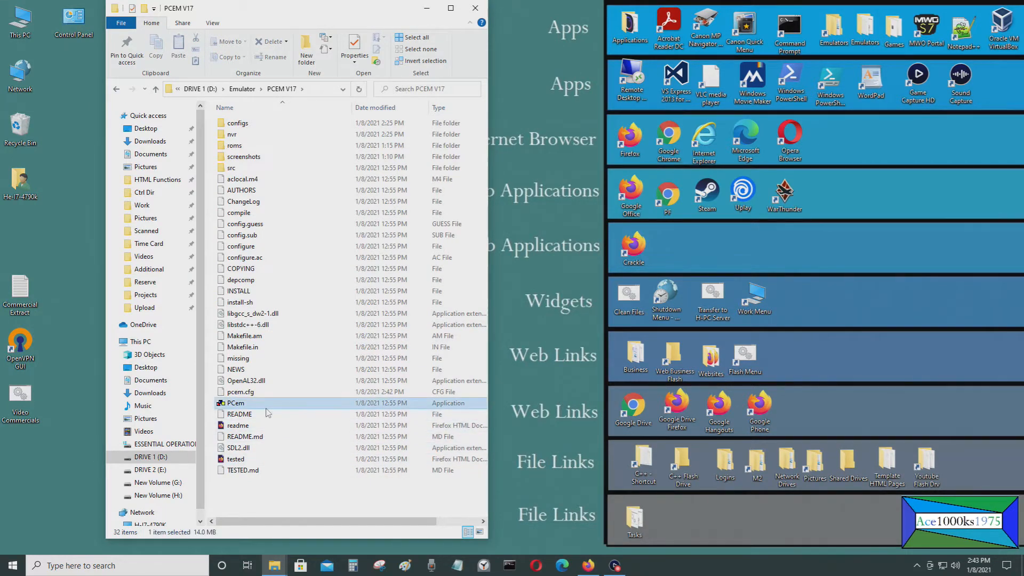
{"action": "left_click", "coordinate": [475, 211]}
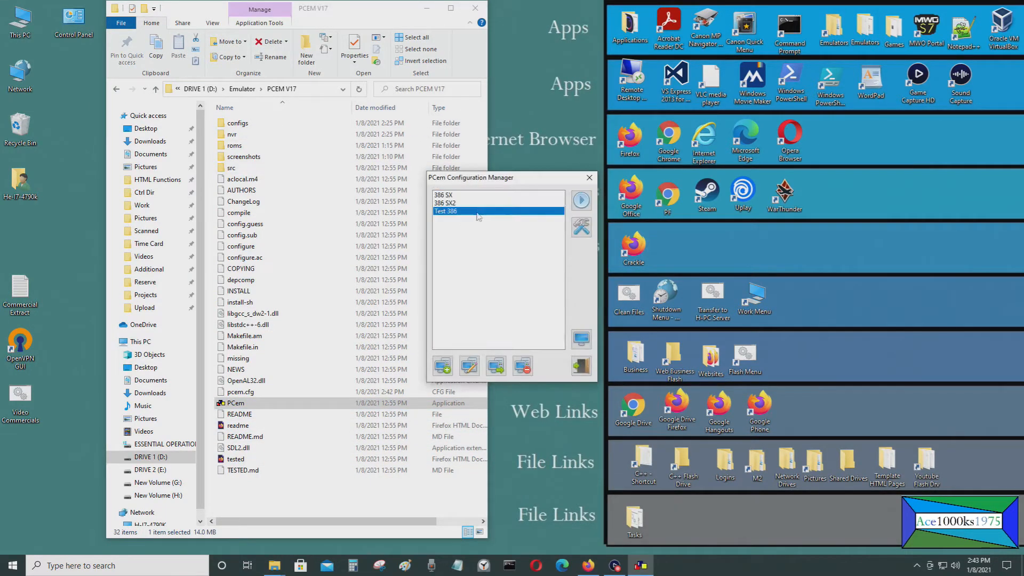
{"action": "left_click", "coordinate": [585, 227]}
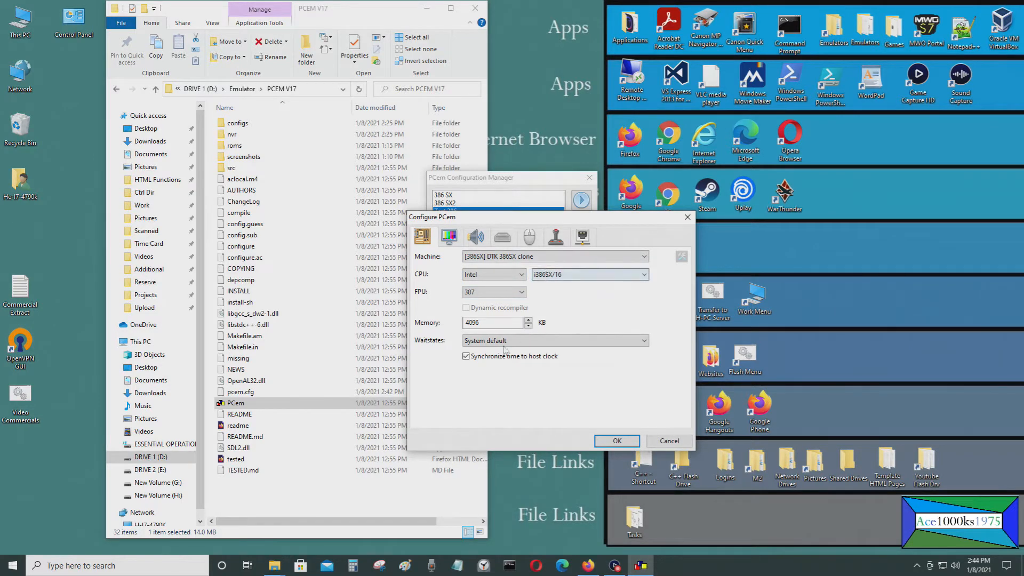
- Examine the FPU options and the list of available machines in the Test 386 configuration
{"action": "left_click", "coordinate": [525, 295]}
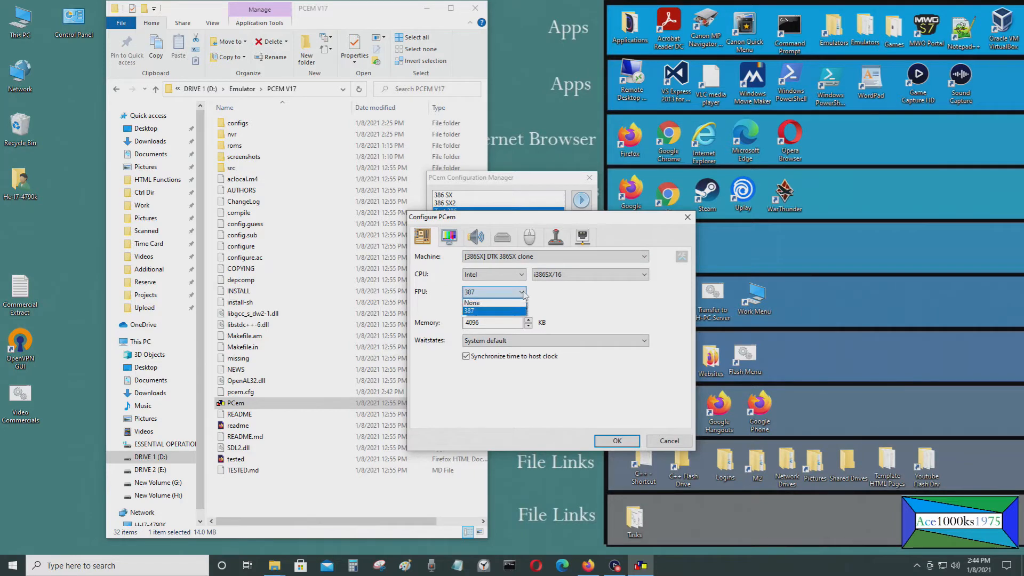
{"action": "left_click", "coordinate": [498, 310]}
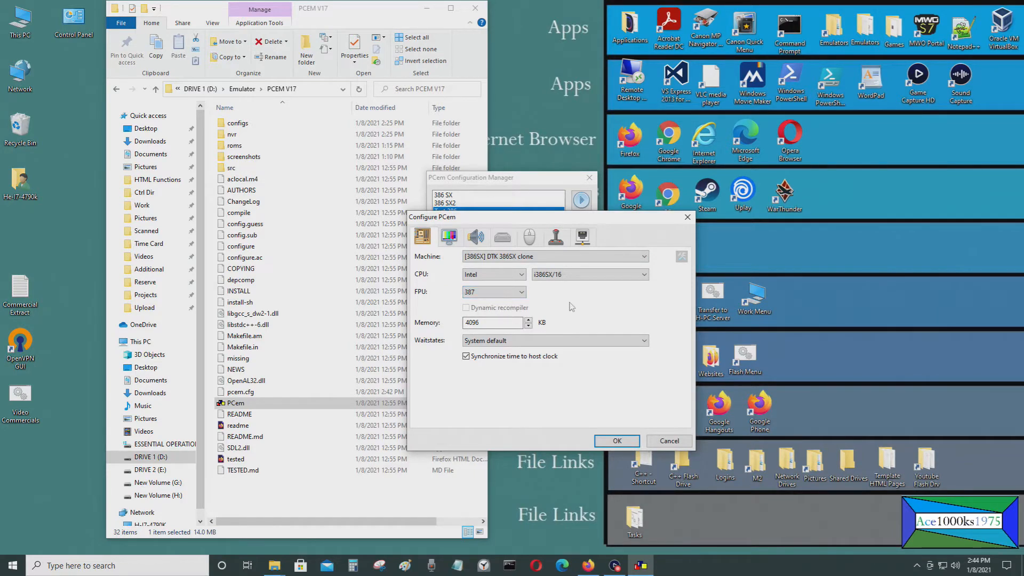
{"action": "left_click", "coordinate": [644, 257]}
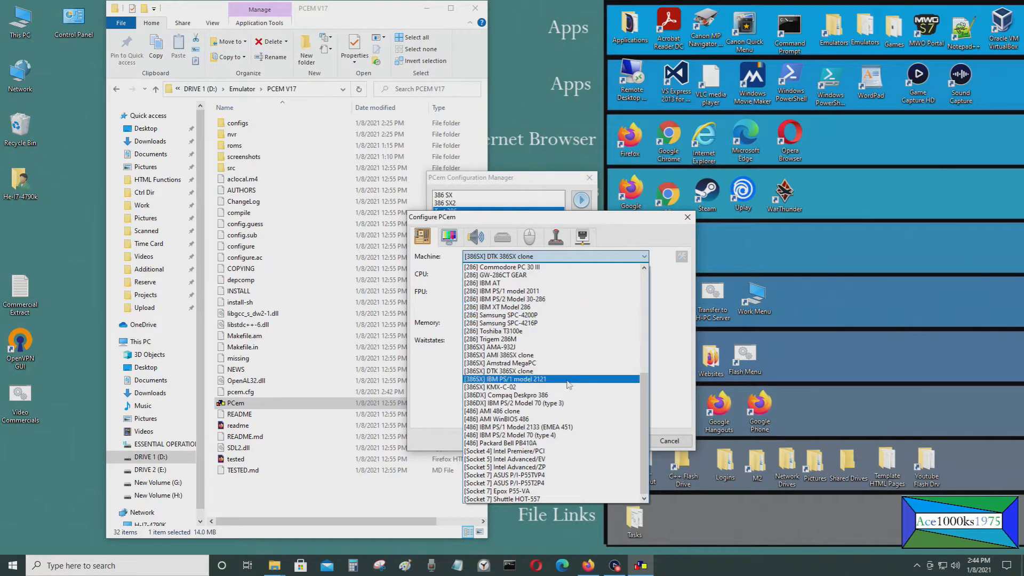
{"action": "left_click", "coordinate": [602, 225]}
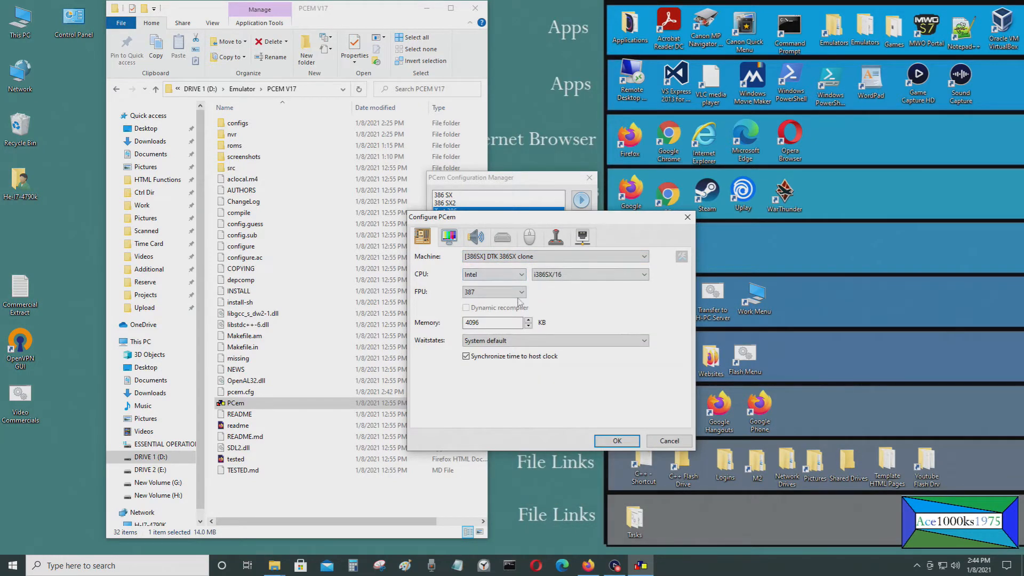
- Set the Test 386 FPU to None and return it to 387
{"action": "left_click", "coordinate": [517, 292]}
{"action": "left_click", "coordinate": [491, 301]}
{"action": "left_click", "coordinate": [509, 293]}
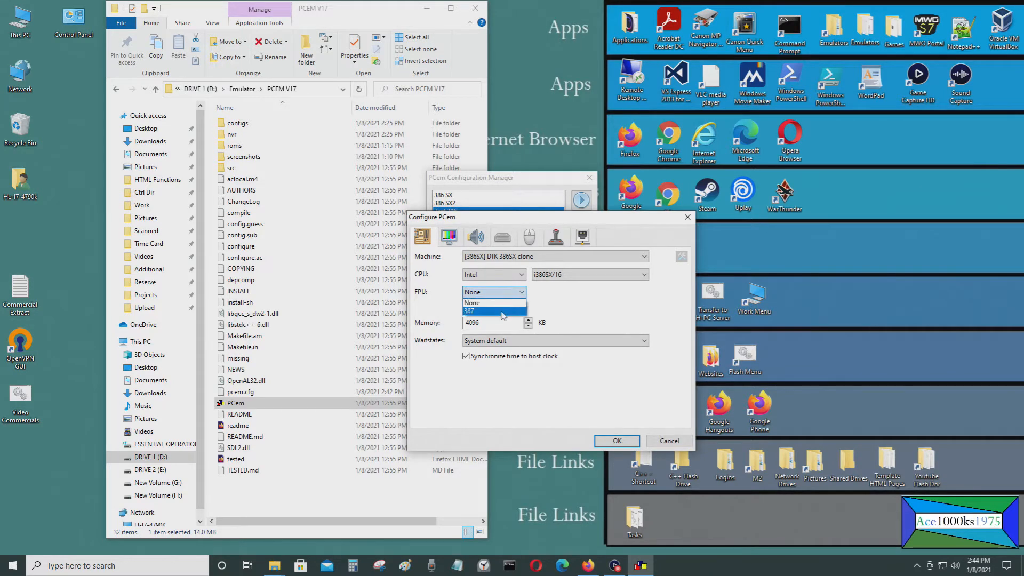
{"action": "left_click", "coordinate": [504, 309]}
- Change the machine to [286] IBM XT Model 286 and choose the 287 FPU
{"action": "left_click", "coordinate": [576, 257]}
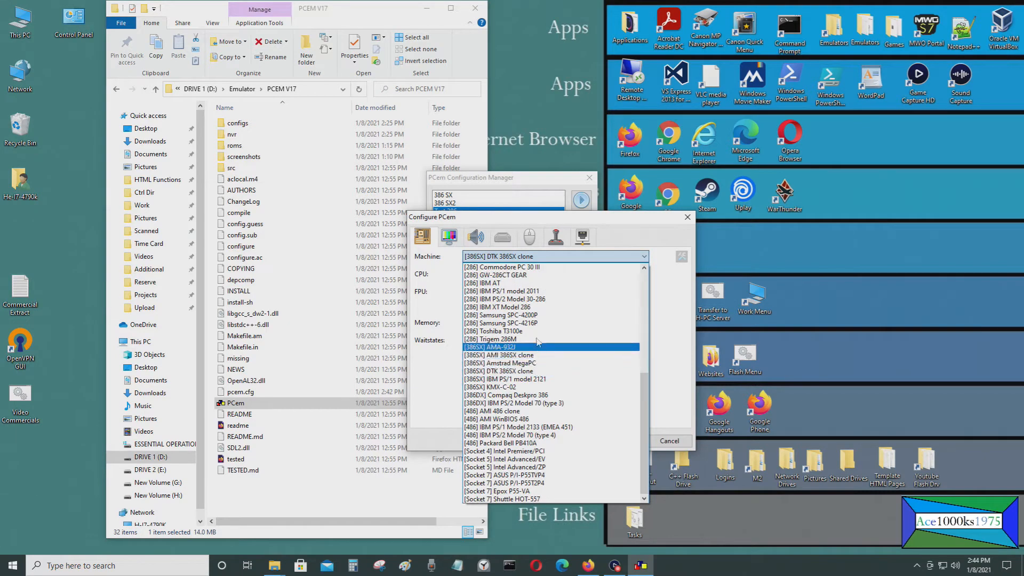
{"action": "left_click", "coordinate": [537, 308]}
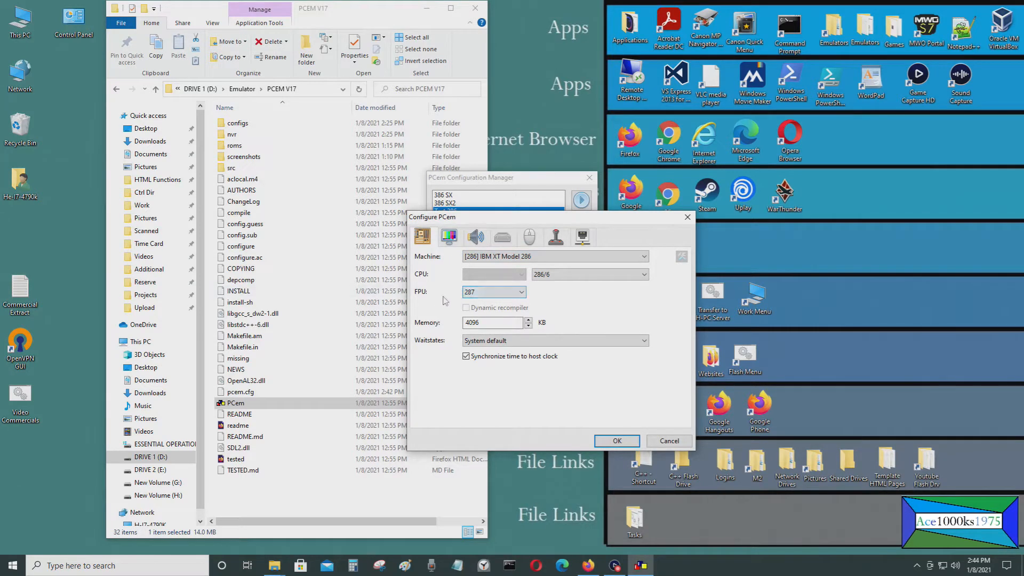
{"action": "left_click", "coordinate": [506, 293]}
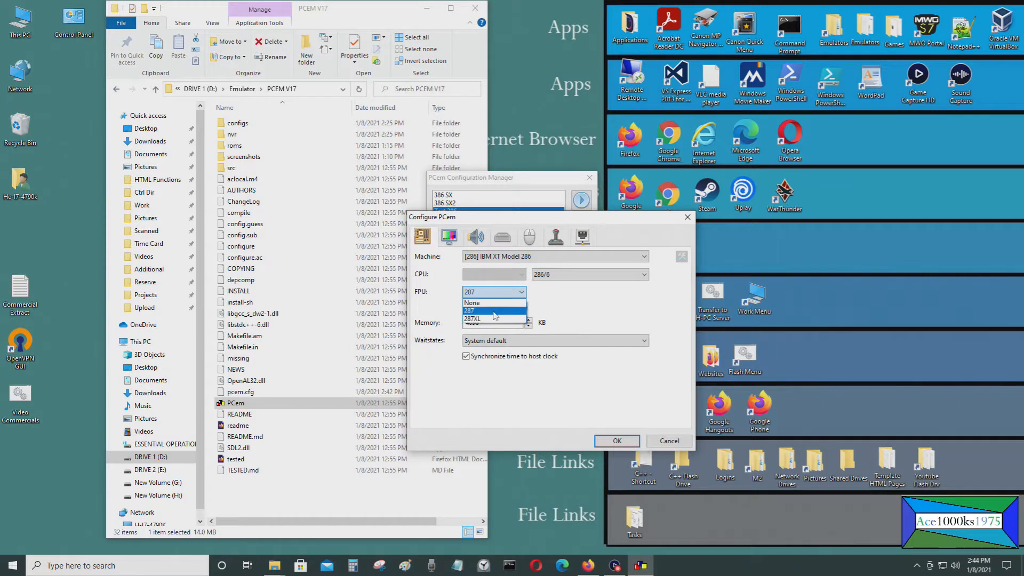
{"action": "left_click", "coordinate": [494, 312]}
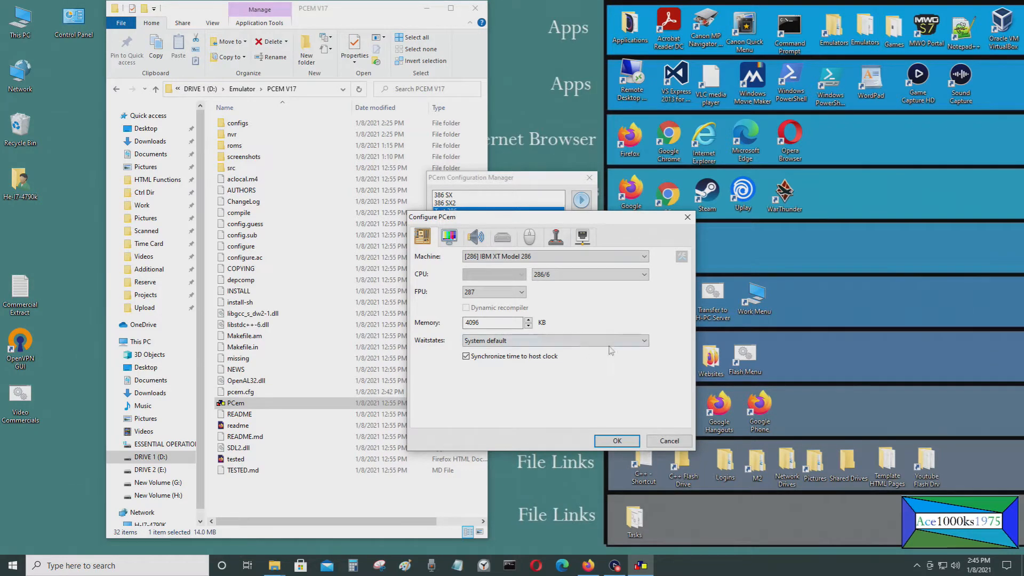
- Switch the machine back to [386SX] DTK 386SX clone, check the video settings, and quit PCem without saving the configuration
{"action": "left_click", "coordinate": [589, 258]}
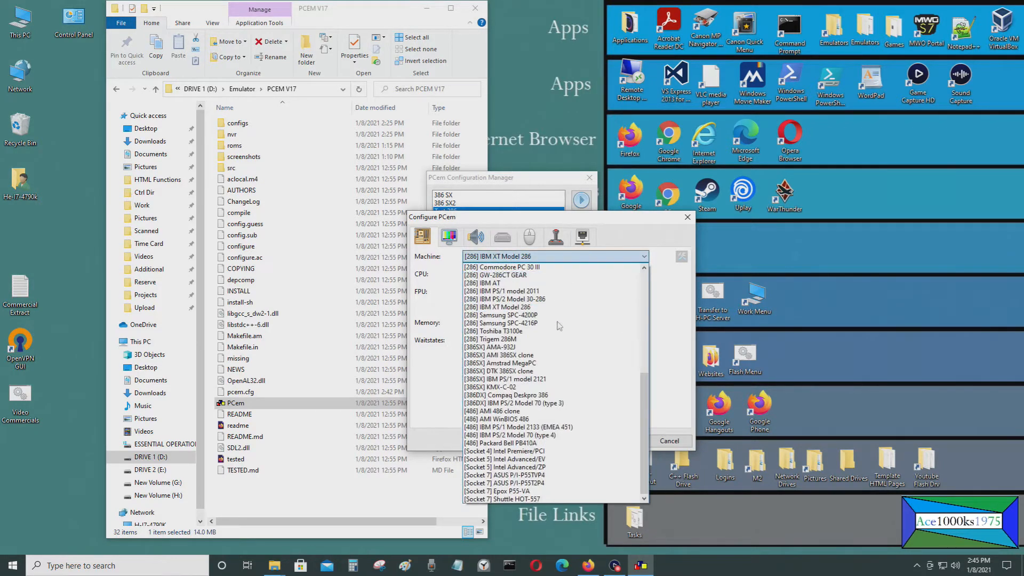
{"action": "left_click", "coordinate": [539, 372]}
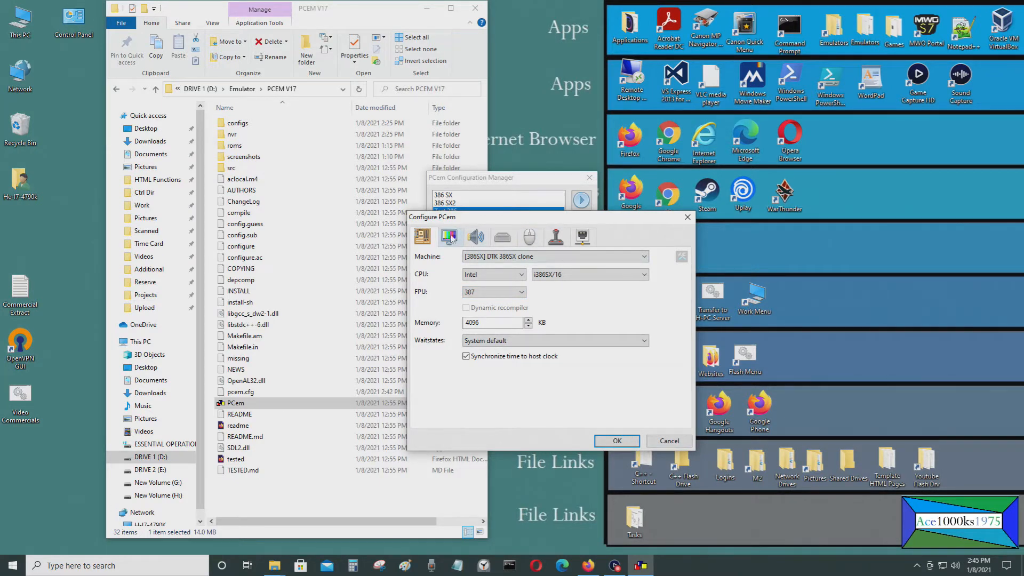
{"action": "left_click", "coordinate": [450, 237]}
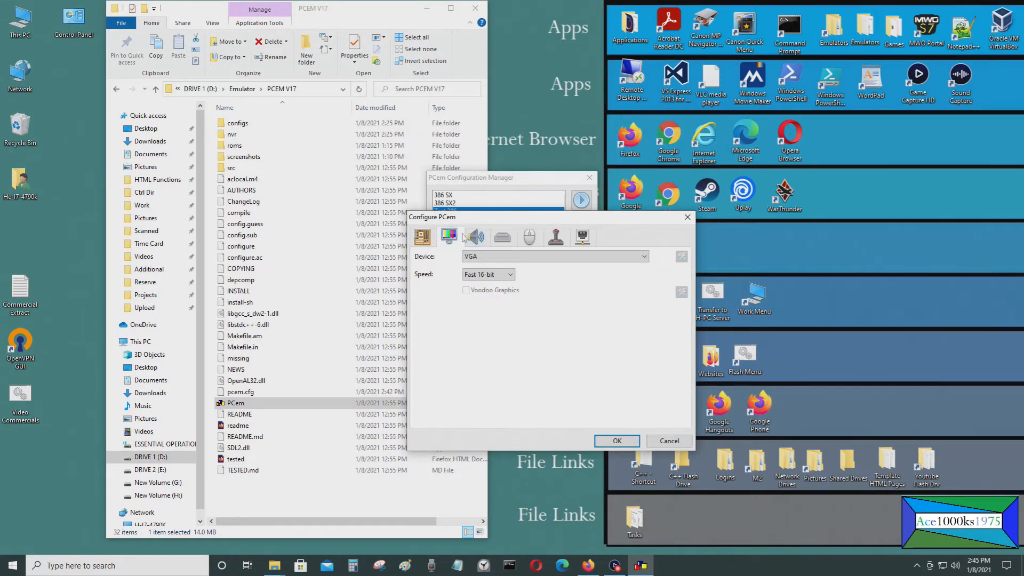
{"action": "left_click", "coordinate": [430, 237]}
{"action": "left_click", "coordinate": [661, 440]}
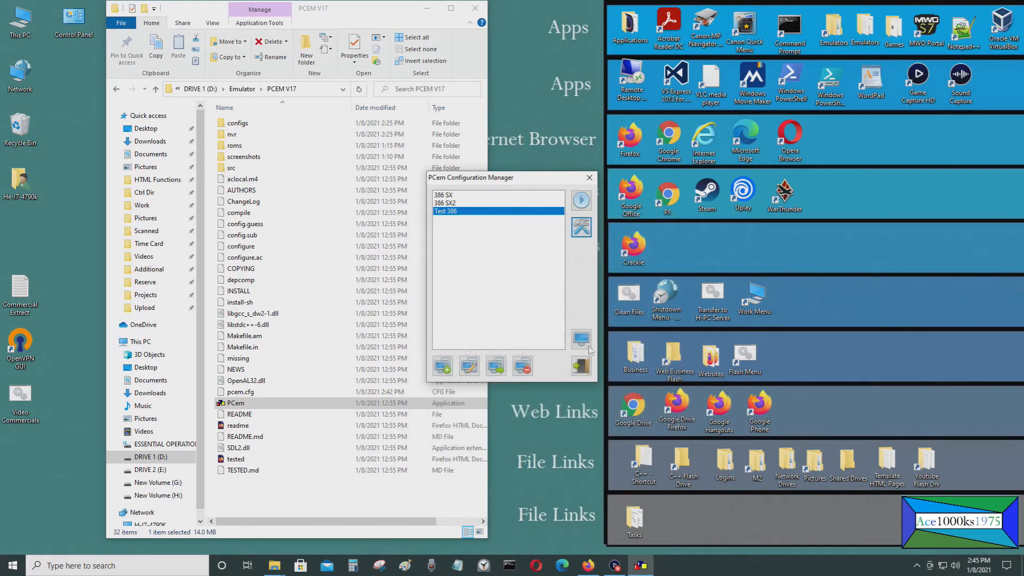
{"action": "left_click", "coordinate": [580, 366]}
- Launch PCem from the PCEM V15 folder, view its list of machine configurations, and quit
{"action": "left_click", "coordinate": [114, 89]}
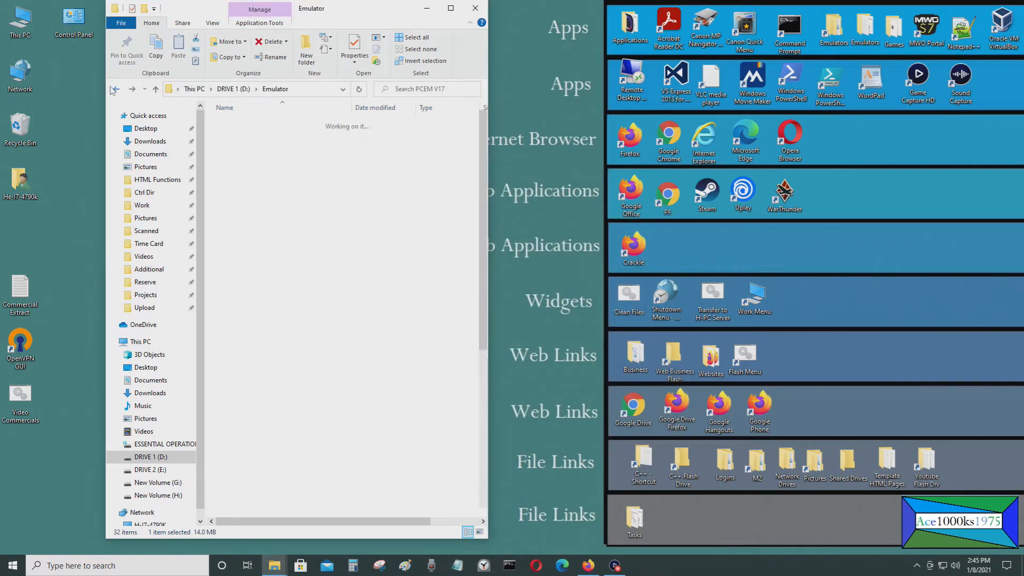
{"action": "scroll", "coordinate": [301, 459], "scroll_direction": "down", "scroll_amount": 1}
{"action": "double_click", "coordinate": [277, 448]}
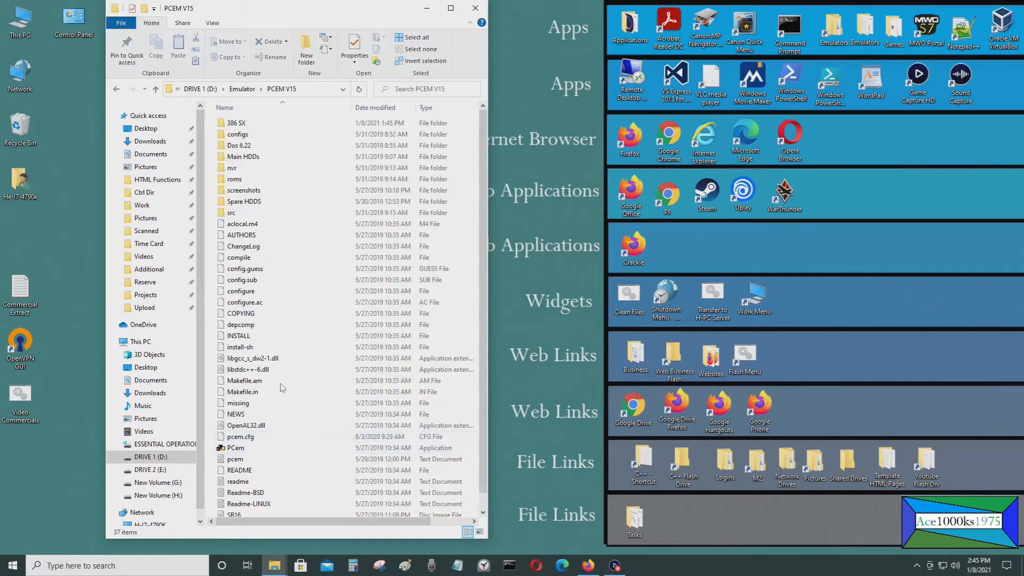
{"action": "left_click", "coordinate": [279, 449]}
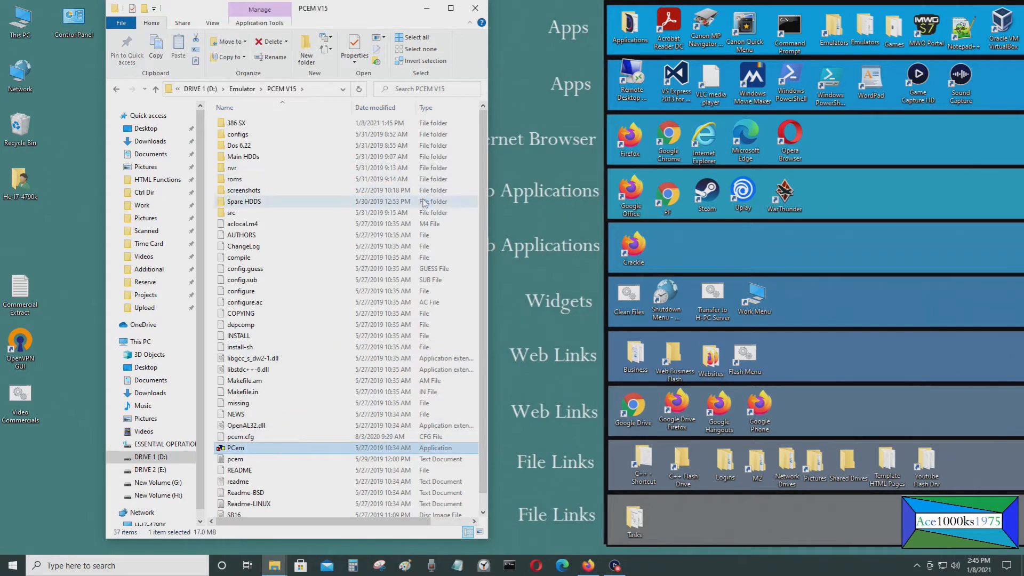
{"action": "key", "text": "Return"}
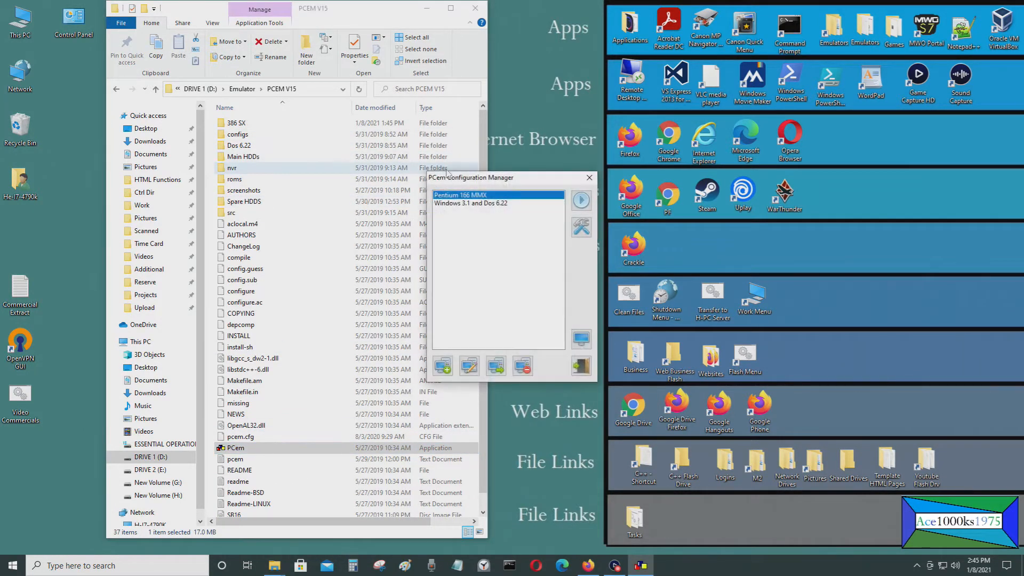
{"action": "left_click", "coordinate": [581, 366]}
- Launch pcem from the PCEM V13.1 folder, review the 386 machine configuration without changing it, and quit
{"action": "left_click", "coordinate": [124, 89]}
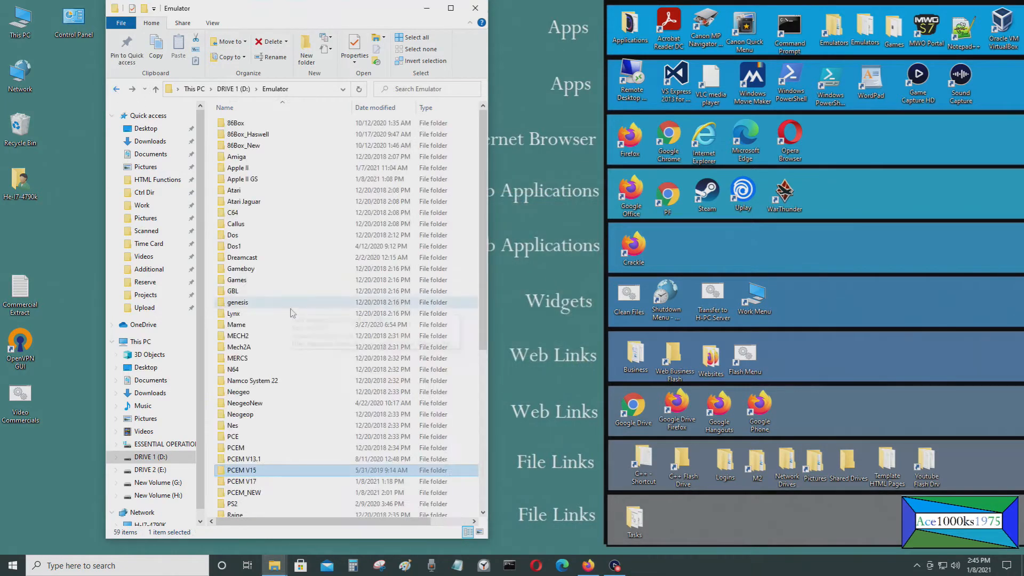
{"action": "double_click", "coordinate": [276, 460]}
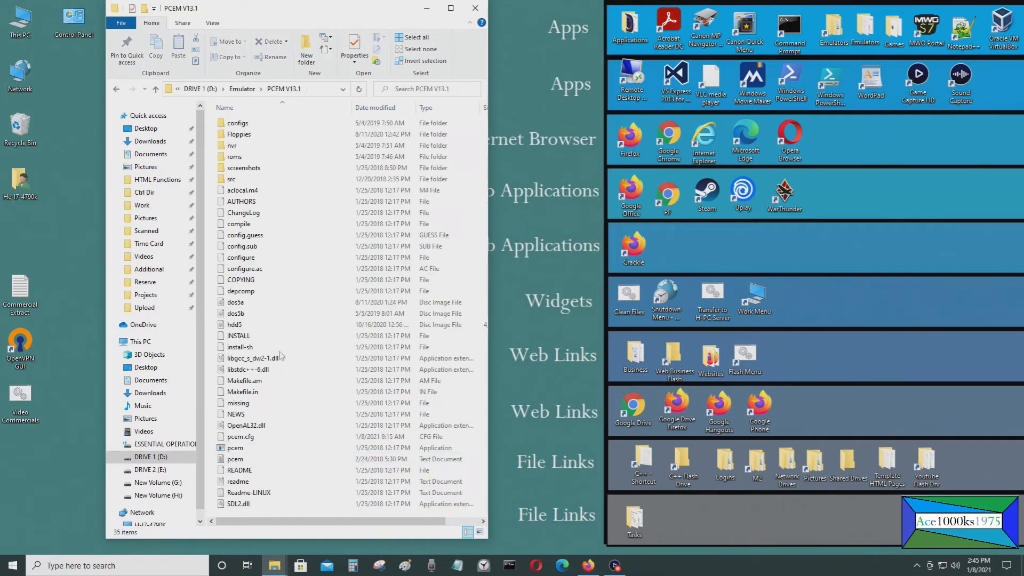
{"action": "double_click", "coordinate": [281, 449]}
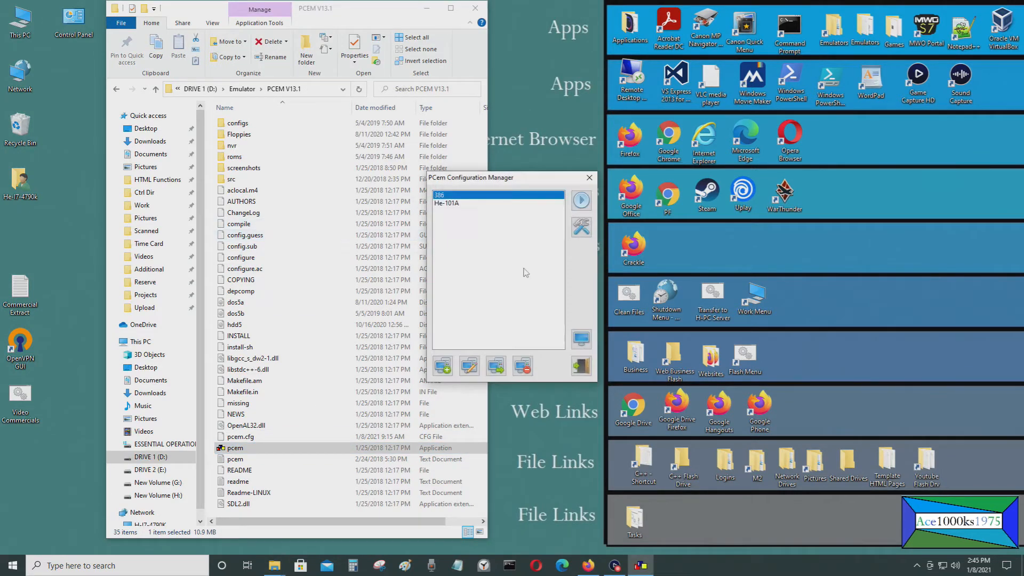
{"action": "left_click", "coordinate": [582, 227]}
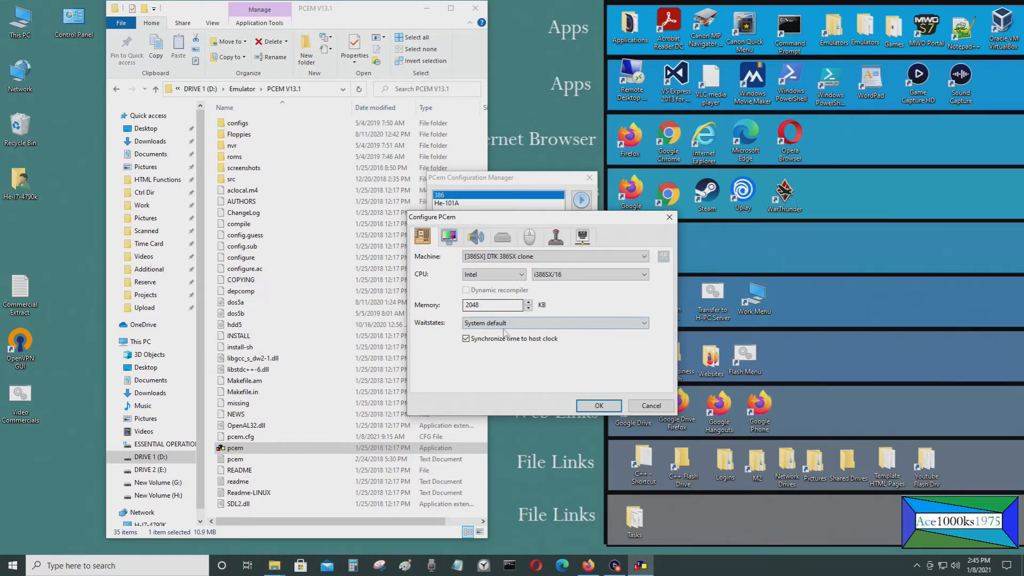
{"action": "left_click", "coordinate": [651, 406]}
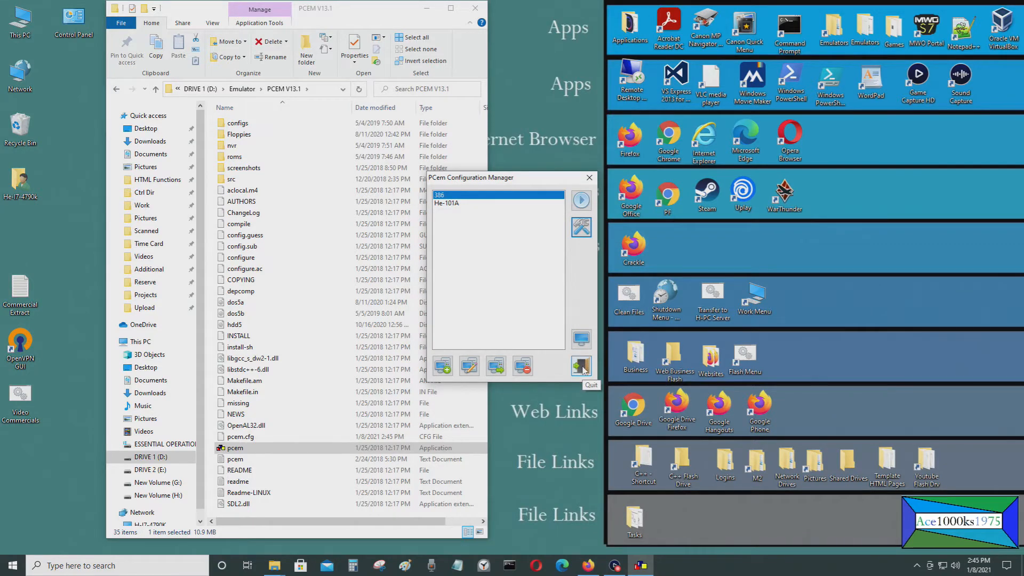
{"action": "left_click", "coordinate": [581, 367]}
- Return to the Emulator folder, open PCEM V17, and launch its PCem application
{"action": "left_click", "coordinate": [116, 89]}
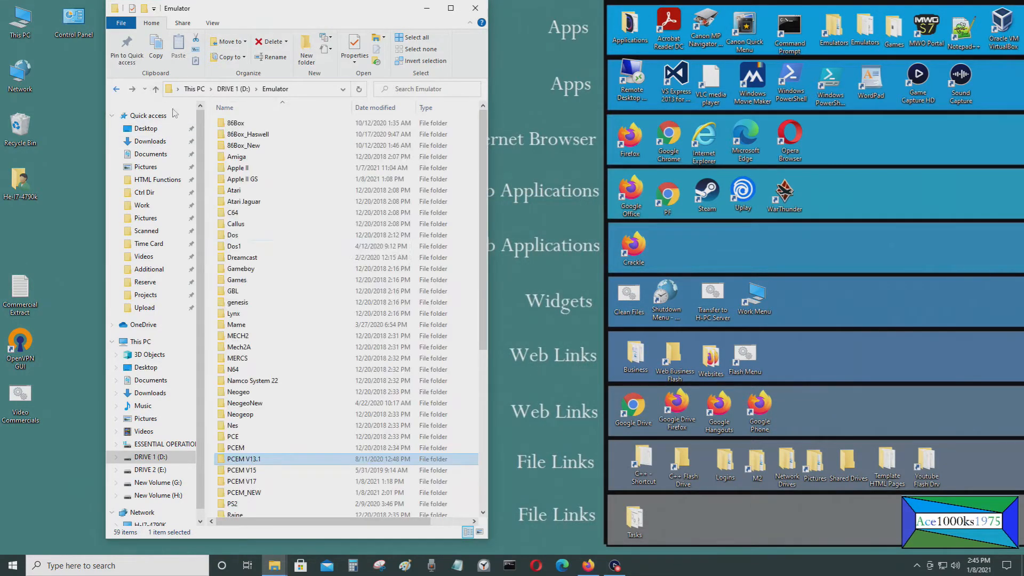
{"action": "scroll", "coordinate": [341, 373], "scroll_direction": "down", "scroll_amount": 2}
{"action": "double_click", "coordinate": [346, 422]}
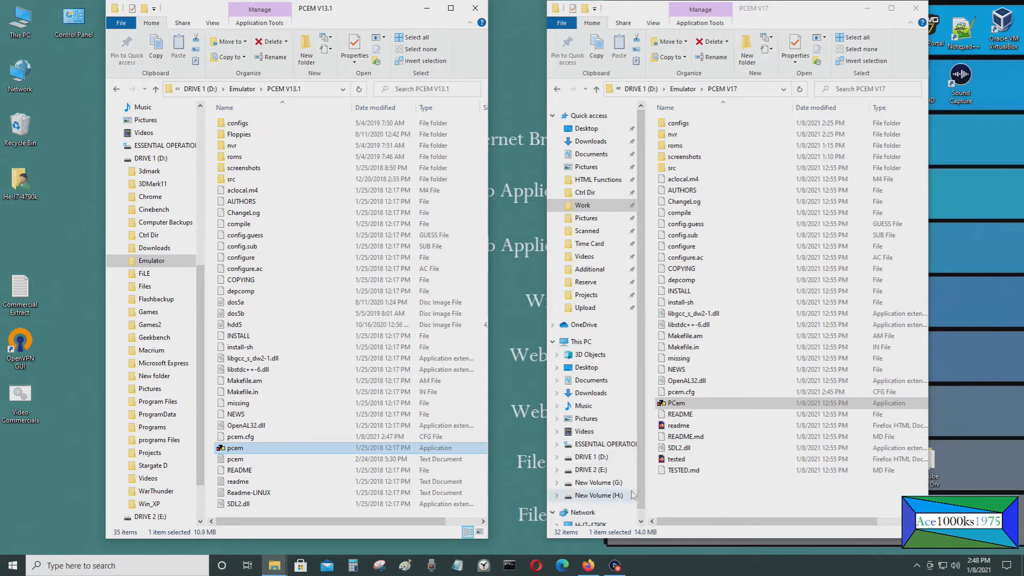
{"action": "double_click", "coordinate": [679, 404]}
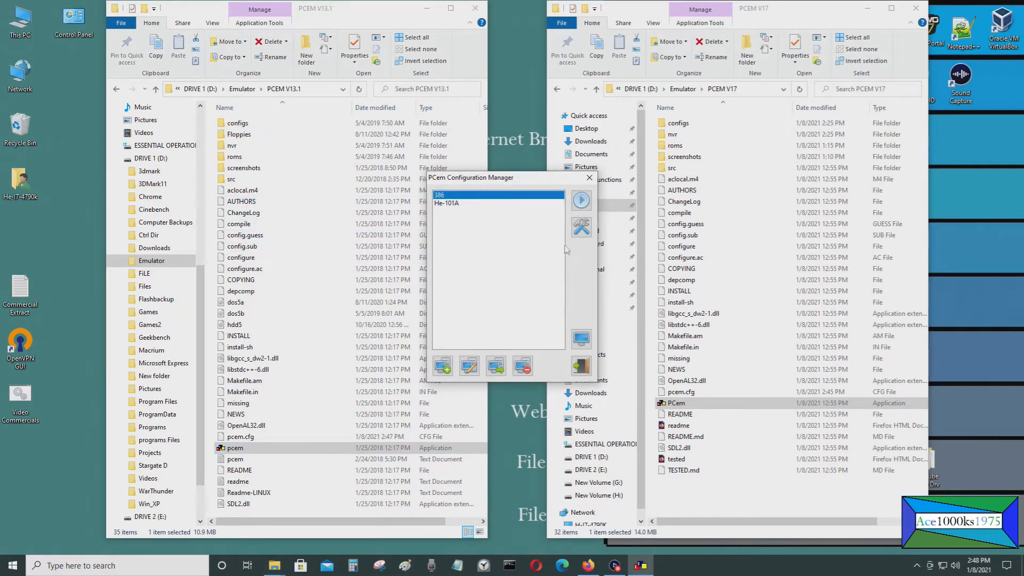
- Review the machine and drive settings of the 386 configuration, then leave them without saving
{"action": "left_click", "coordinate": [581, 227]}
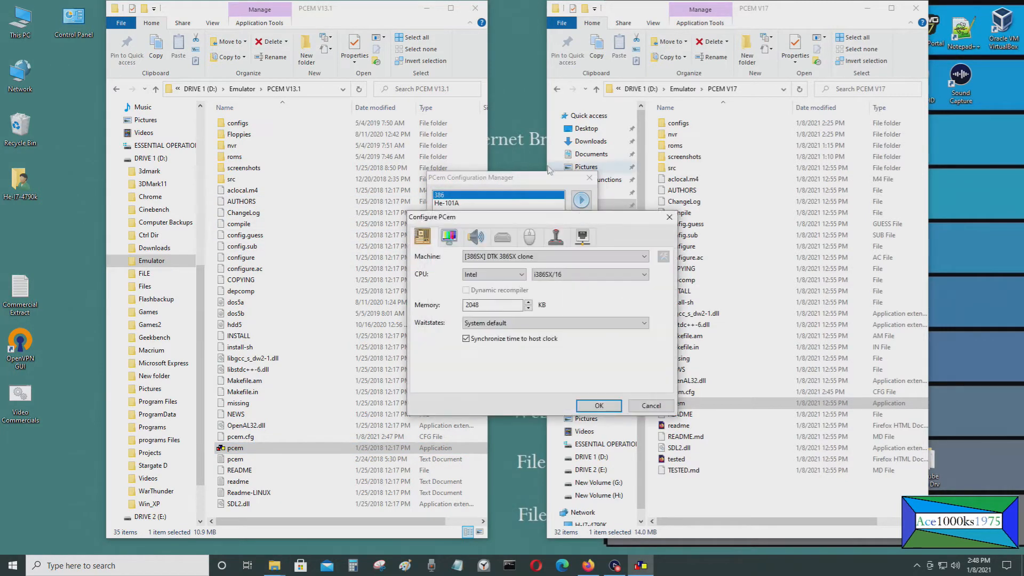
{"action": "left_click", "coordinate": [501, 239]}
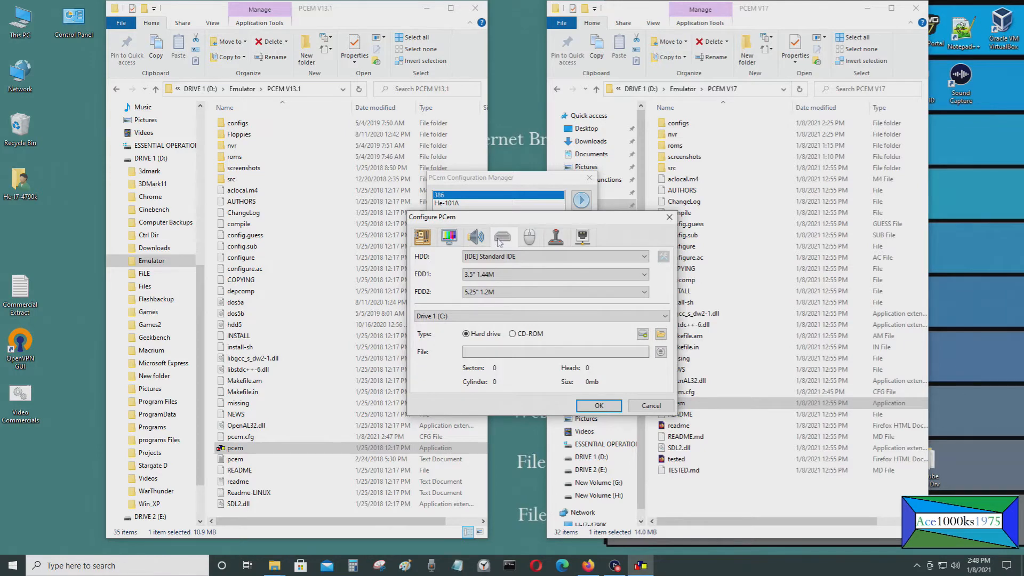
{"action": "left_click", "coordinate": [649, 406]}
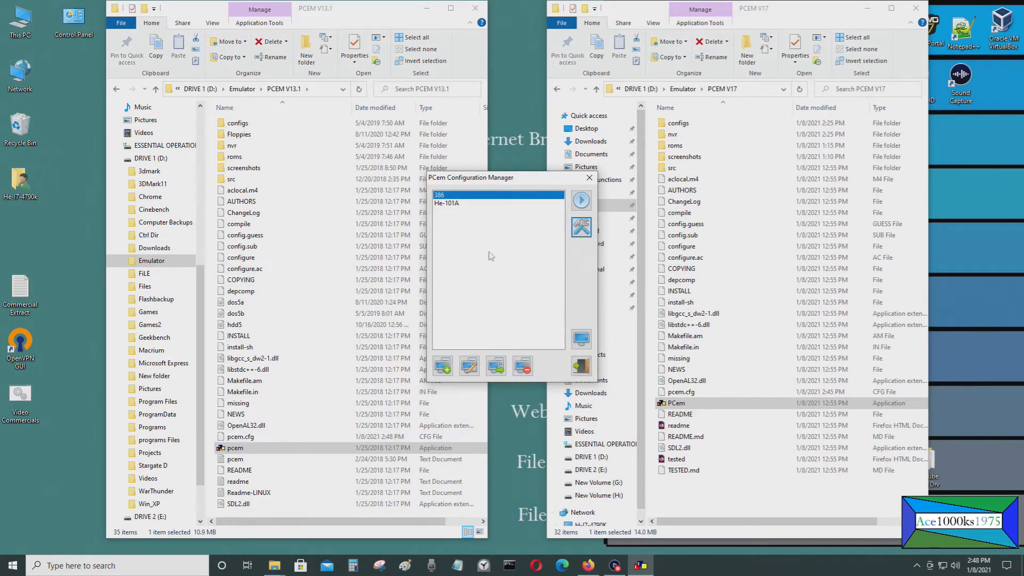
- Start the 386 machine, capture its input, and enter the BIOS setup program's system configuration page
{"action": "left_click", "coordinate": [581, 201]}
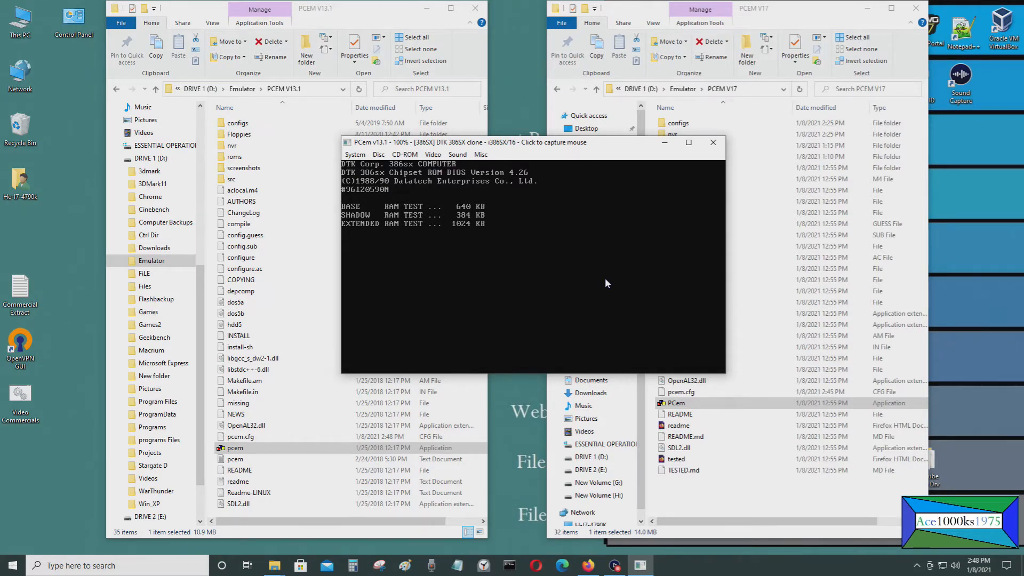
{"action": "left_click", "coordinate": [604, 278]}
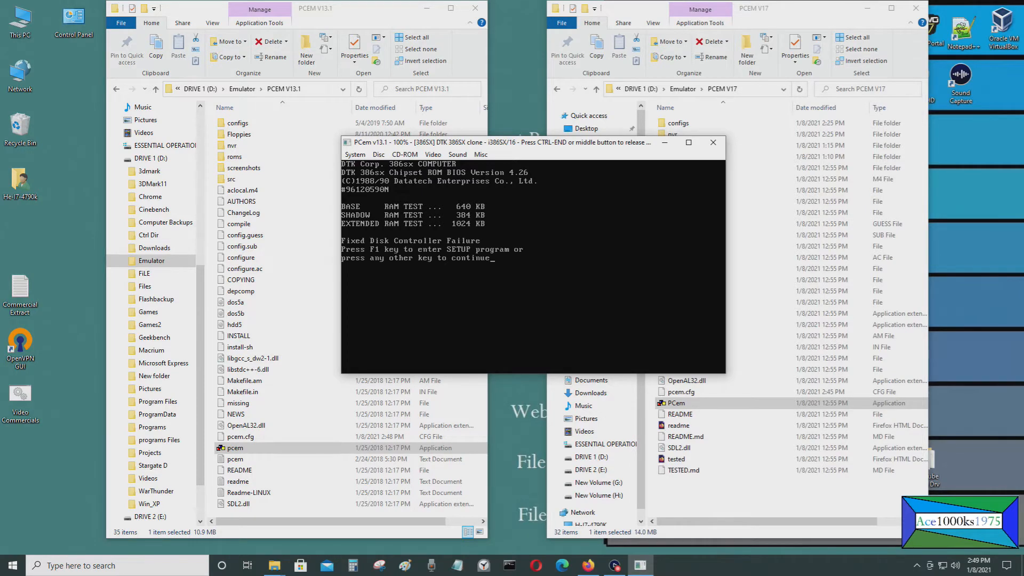
{"action": "key", "text": "F1"}
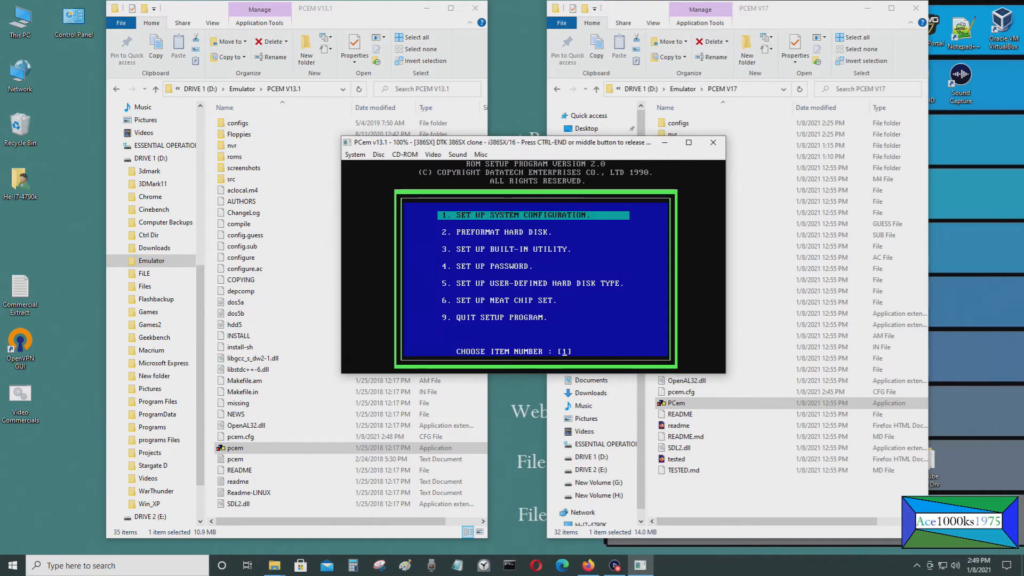
{"action": "key", "text": "Return"}
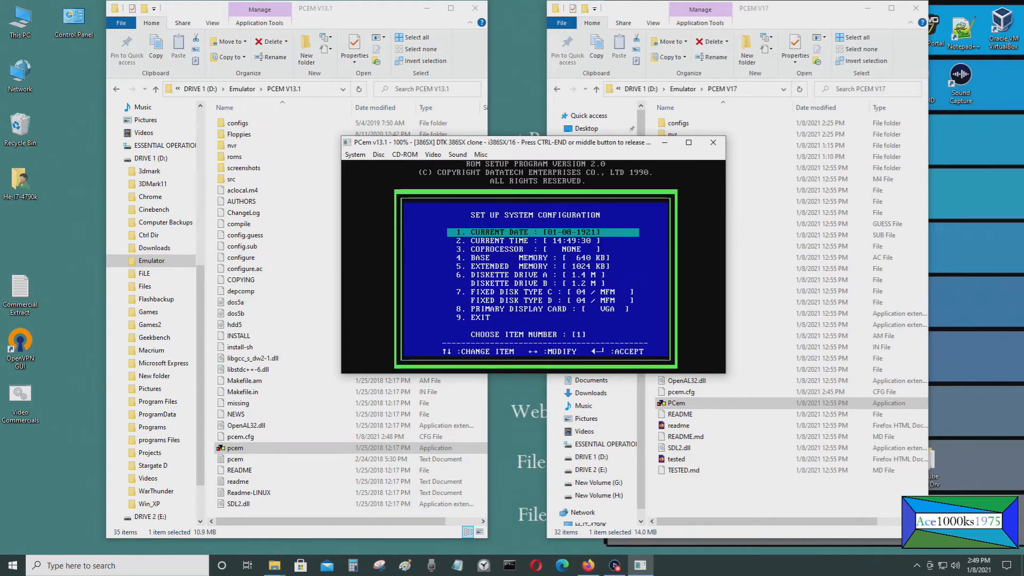
- Examine the coprocessor entry and the remaining items on the BIOS system configuration page
{"action": "key", "text": "Down"}
{"action": "key", "text": "Down"}
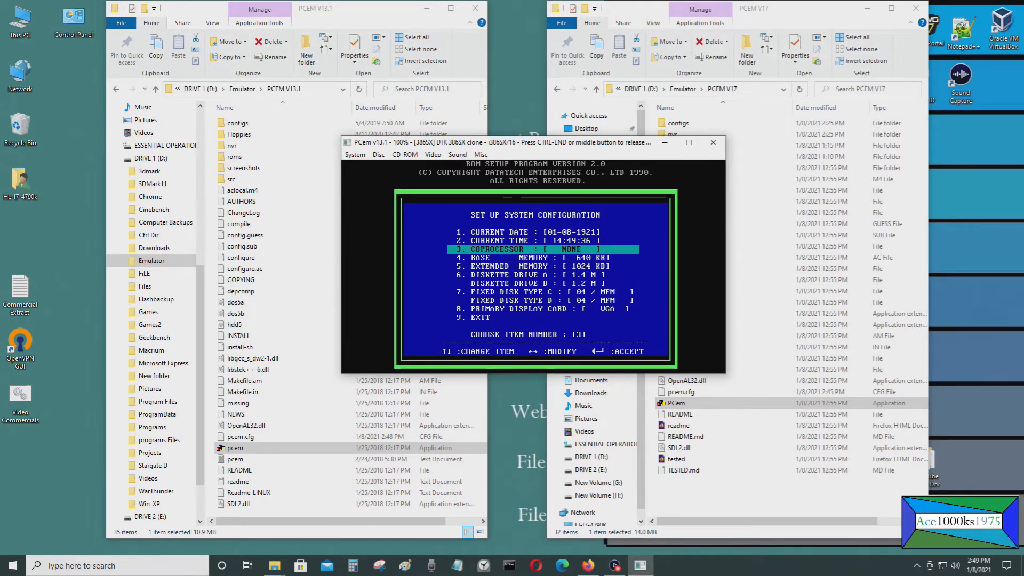
{"action": "key", "text": "Down"}
{"action": "key", "text": "Down"}
{"action": "key", "text": "Down"}
{"action": "key", "text": "Down"}
{"action": "key", "text": "Down"}
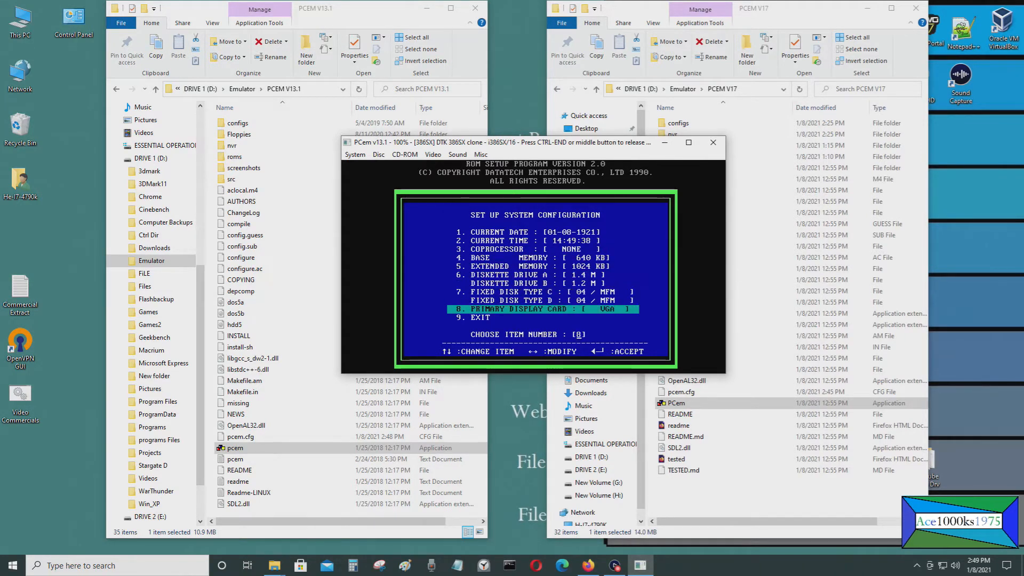
{"action": "key", "text": "Up"}
{"action": "key", "text": "Down"}
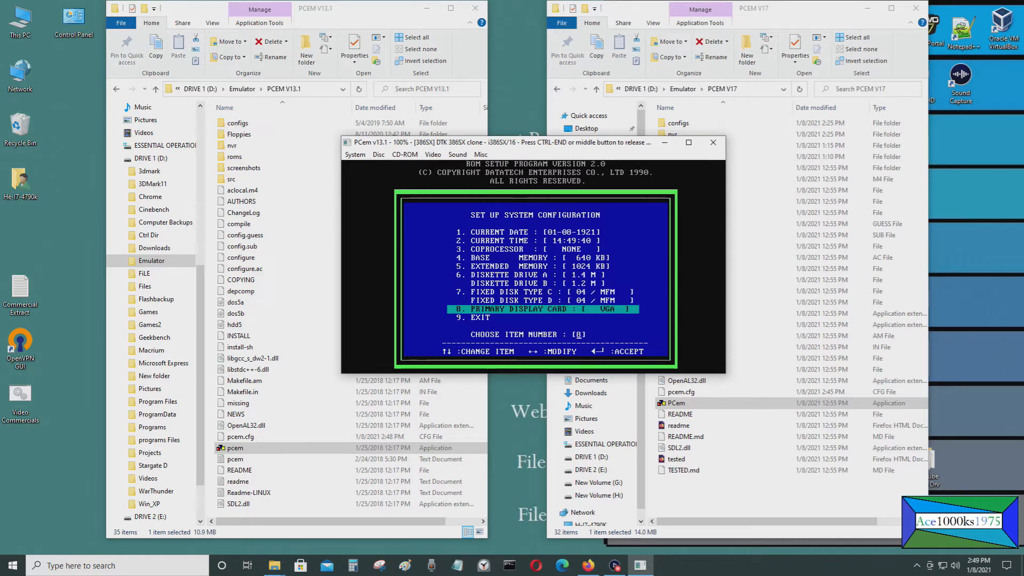
{"action": "key", "text": "Up"}
{"action": "key", "text": "Down"}
{"action": "key", "text": "Down"}
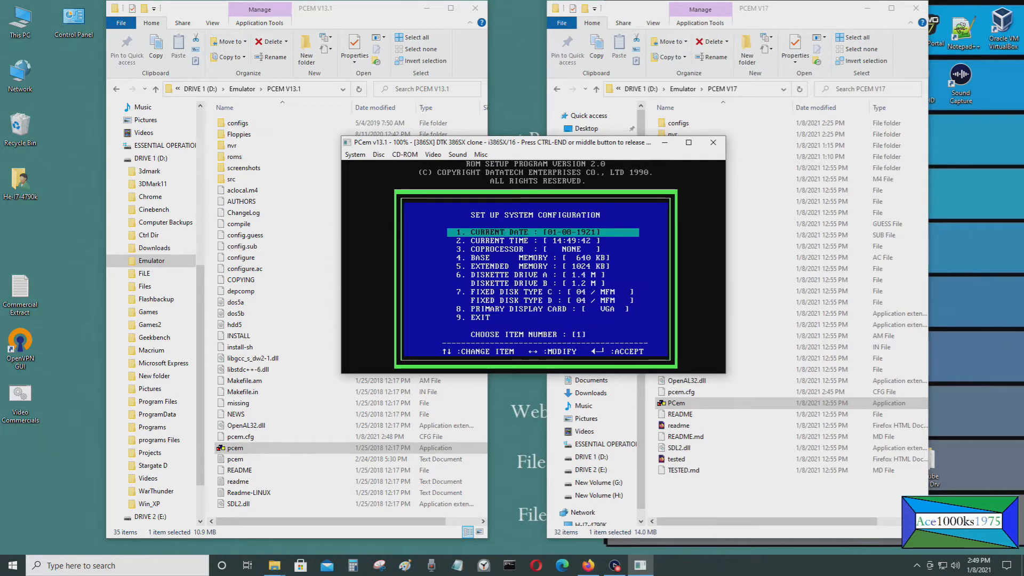
- Exit the BIOS system configuration page and confirm that all the settings are correct
{"action": "key", "text": "Up"}
{"action": "key", "text": "Return"}
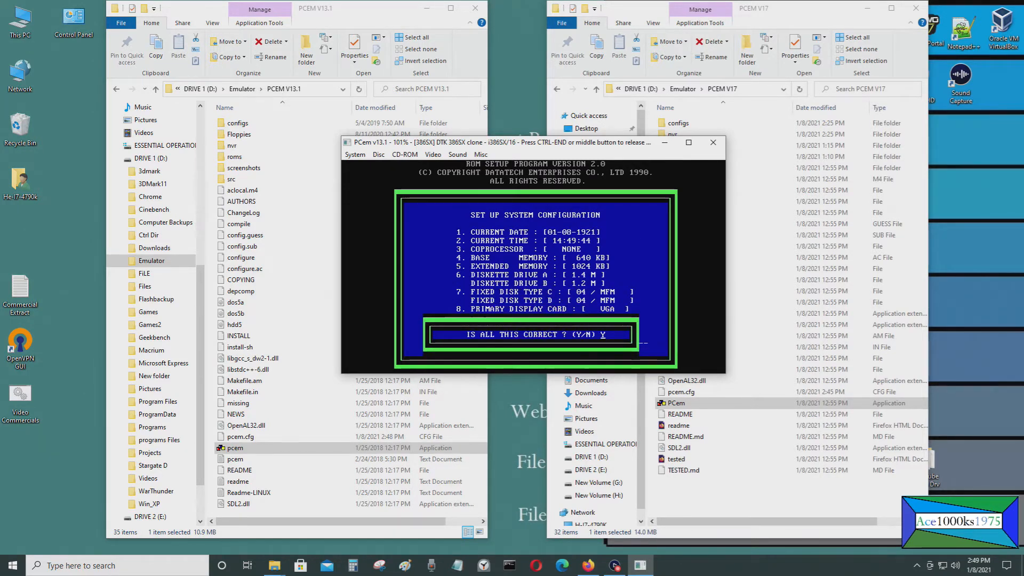
{"action": "key", "text": "Return"}
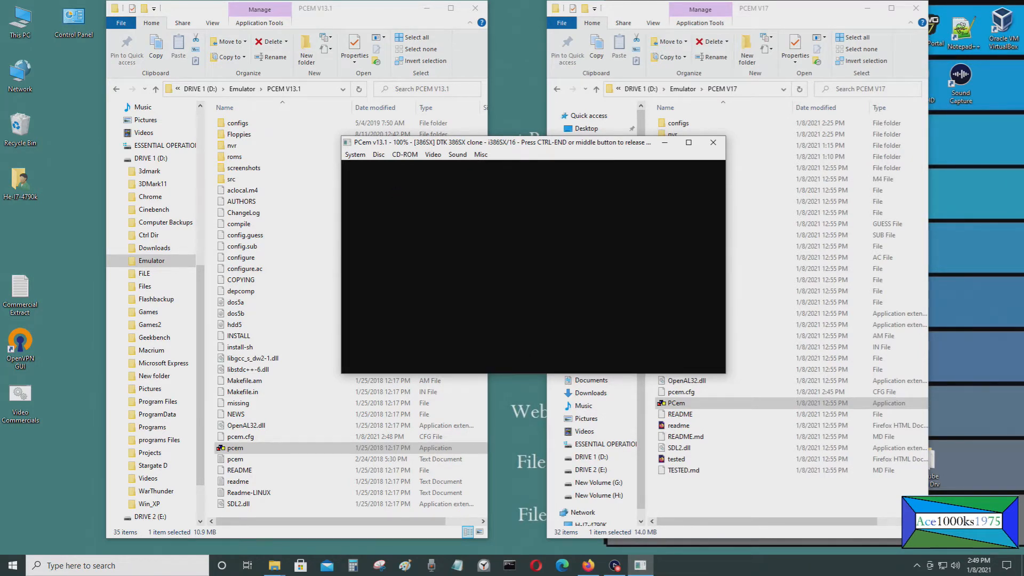
- Release the captured mouse, shut down the emulated 386 machine, and quit PCem v13.1
{"action": "key", "text": "ctrl+End"}
{"action": "left_click", "coordinate": [352, 154]}
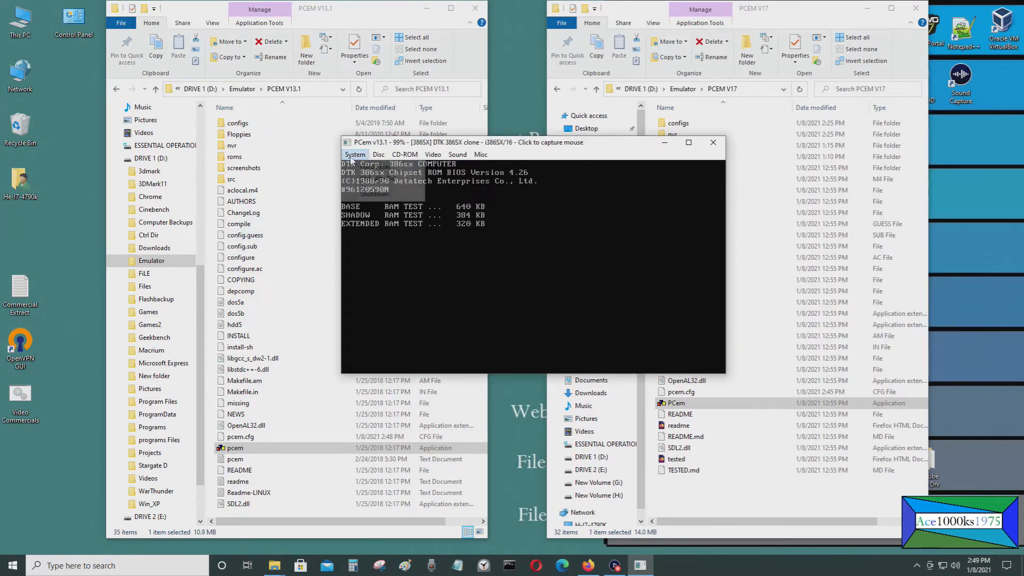
{"action": "left_click", "coordinate": [376, 194]}
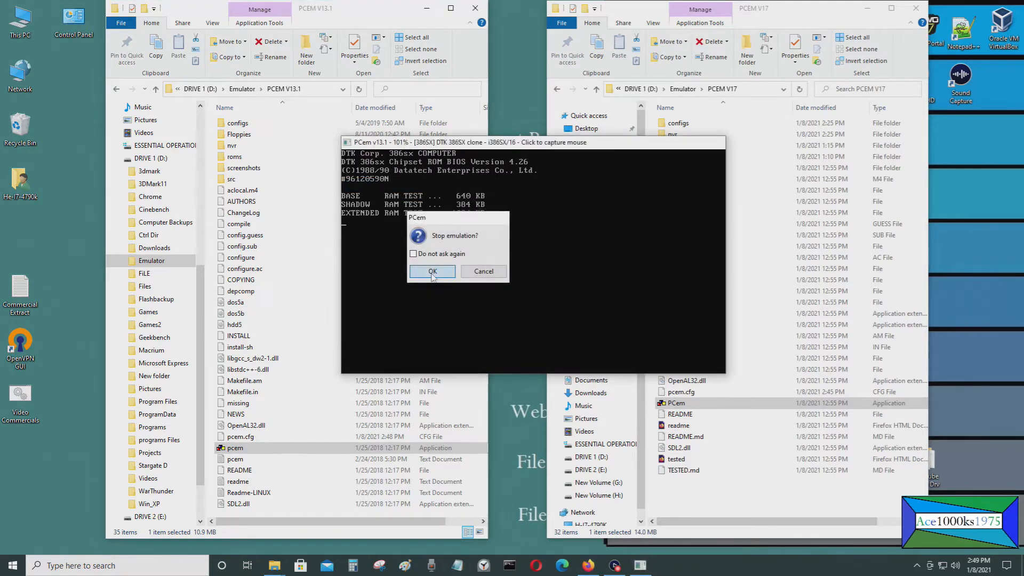
{"action": "left_click", "coordinate": [432, 271]}
{"action": "left_click", "coordinate": [579, 368]}
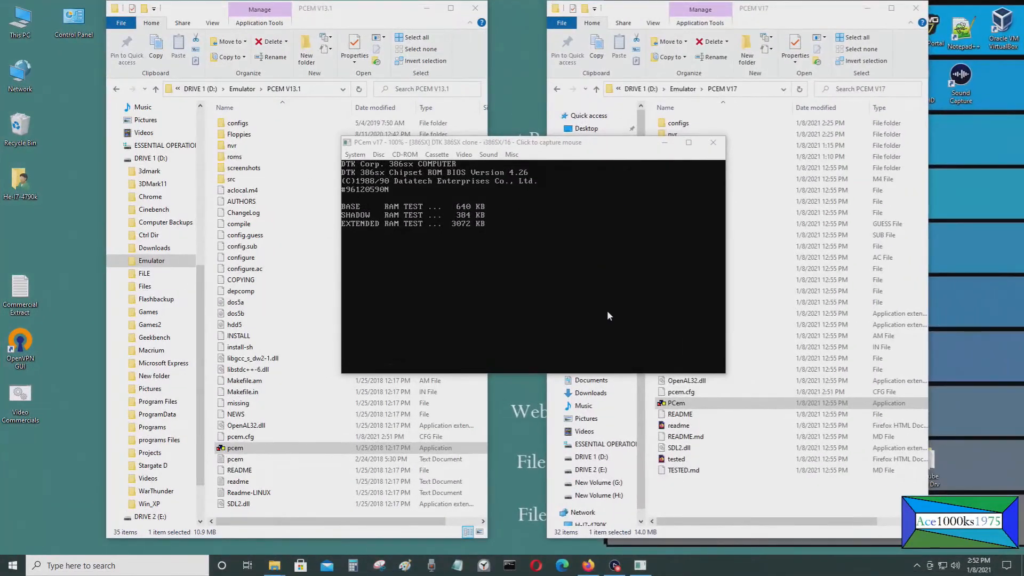
- Capture input in the PCem v17 machine window and enter the BIOS setup's system configuration page
{"action": "left_click", "coordinate": [607, 312]}
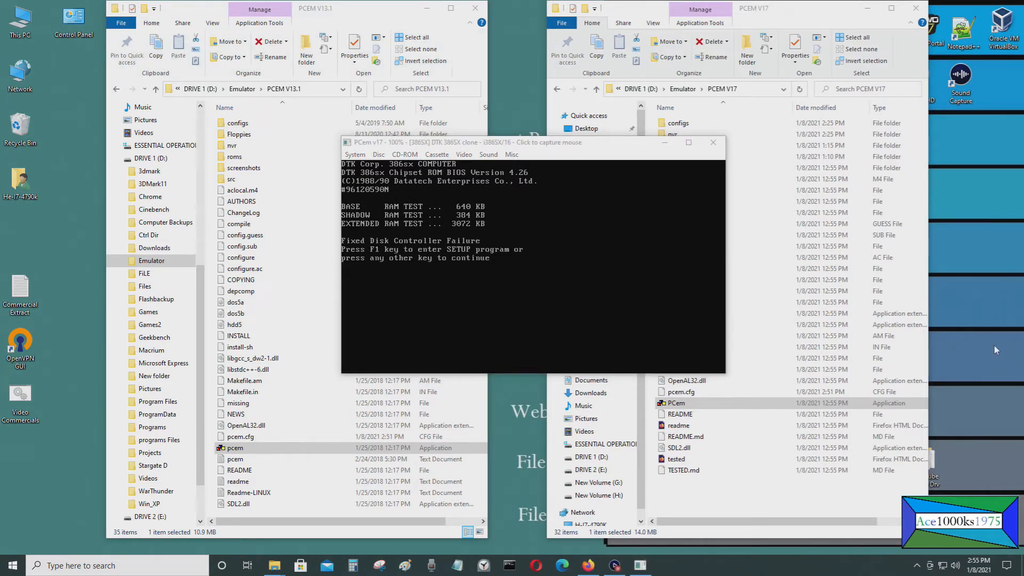
{"action": "left_click", "coordinate": [622, 243]}
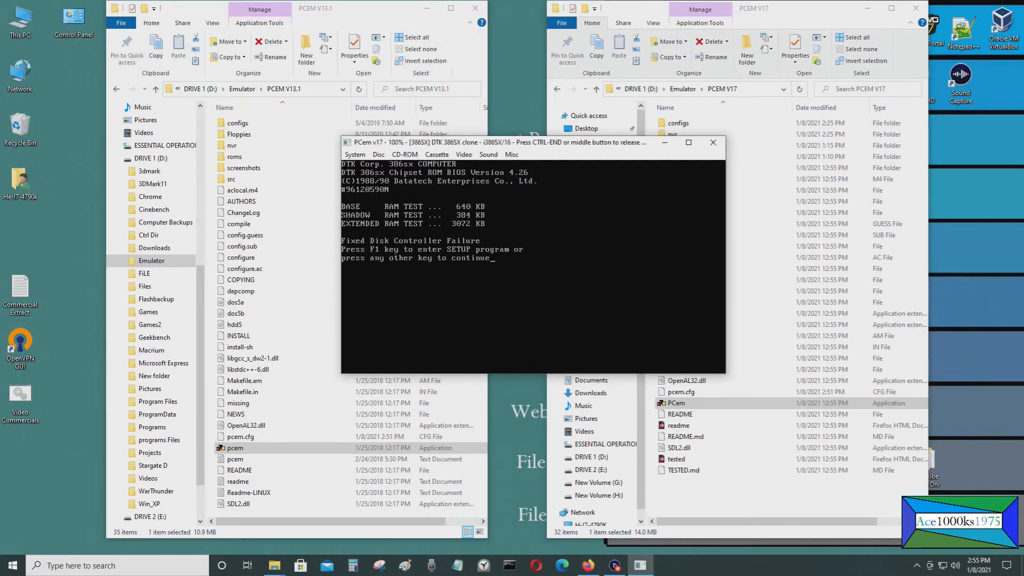
{"action": "key", "text": "F1"}
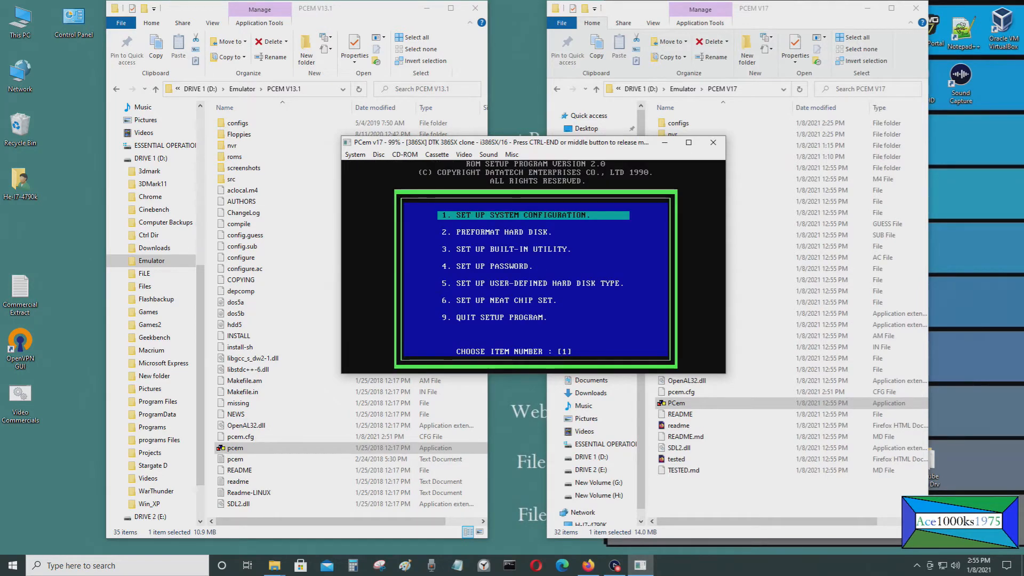
{"action": "key", "text": "Return"}
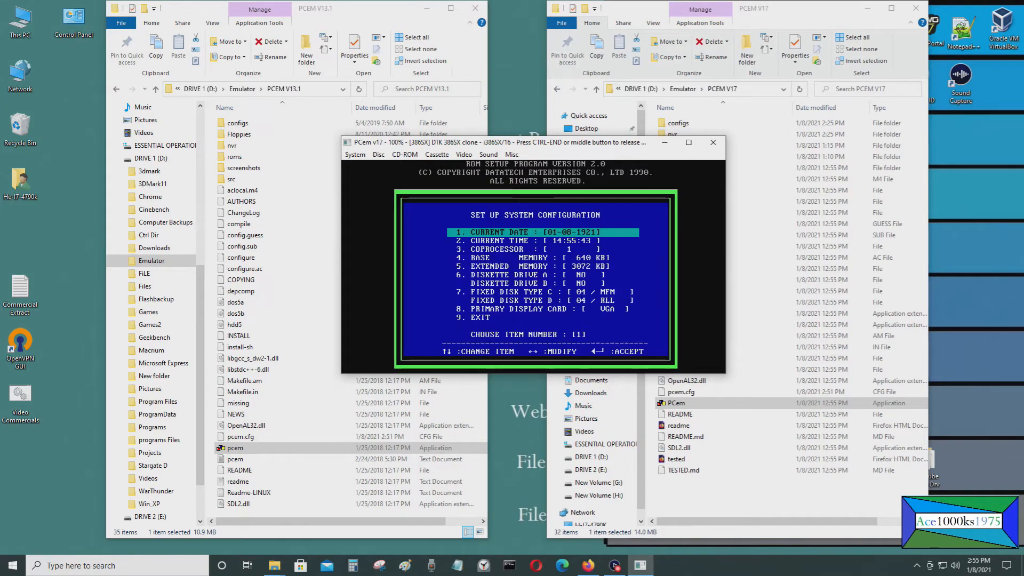
- Examine the coprocessor entry and the other system configuration items in the PCem v17 machine's BIOS
{"action": "key", "text": "Down"}
{"action": "key", "text": "Down"}
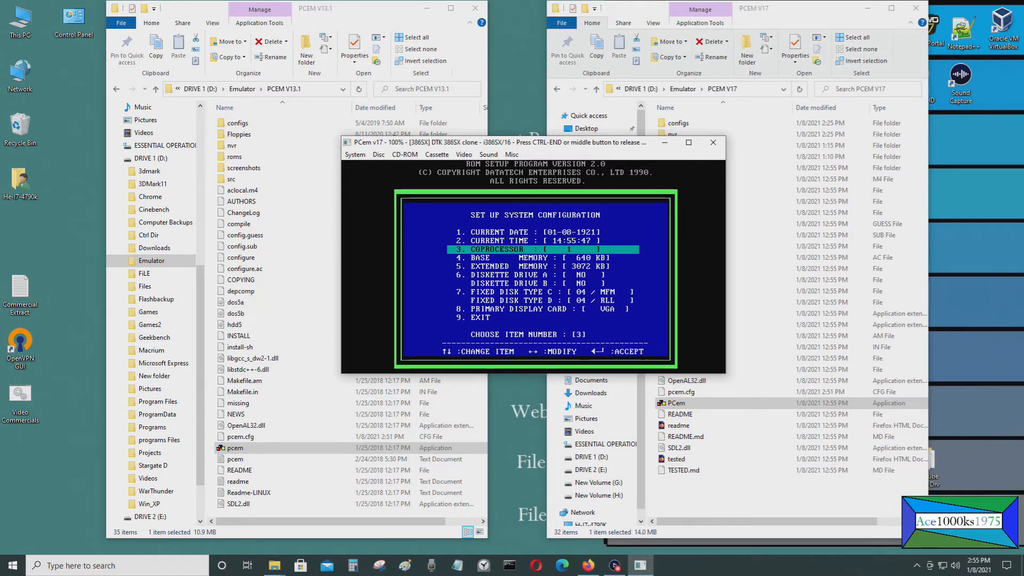
{"action": "key", "text": "Down"}
{"action": "key", "text": "Down"}
{"action": "key", "text": "Up"}
{"action": "key", "text": "Up"}
{"action": "key", "text": "Down"}
{"action": "key", "text": "Up"}
{"action": "key", "text": "Down"}
{"action": "key", "text": "Down"}
{"action": "key", "text": "Down"}
{"action": "key", "text": "Down"}
{"action": "key", "text": "Down"}
{"action": "key", "text": "Down"}
{"action": "key", "text": "Down"}
- Leave the PCem v17 machine's system configuration page, accepting its settings as correct
{"action": "key", "text": "Up"}
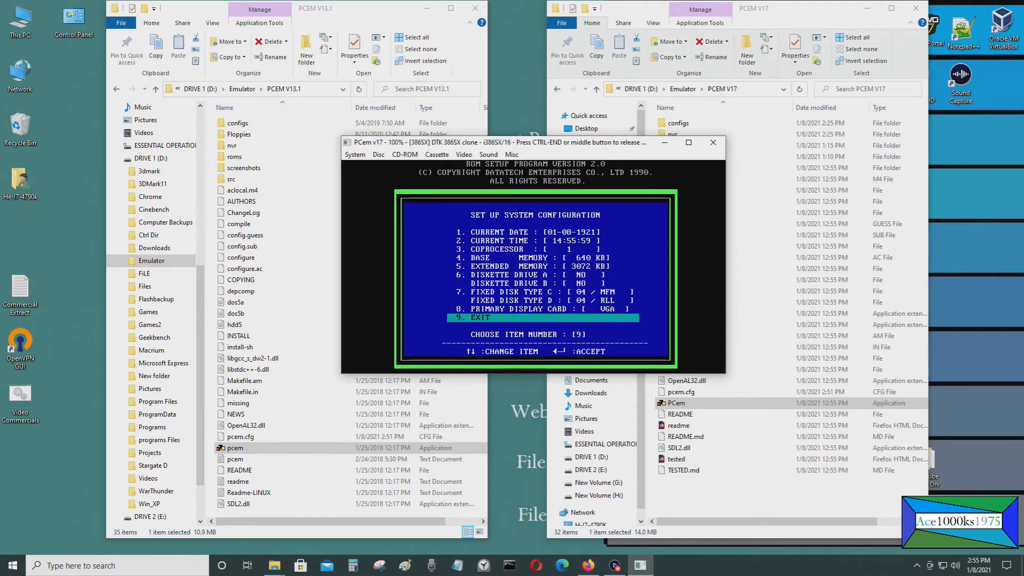
{"action": "key", "text": "Return"}
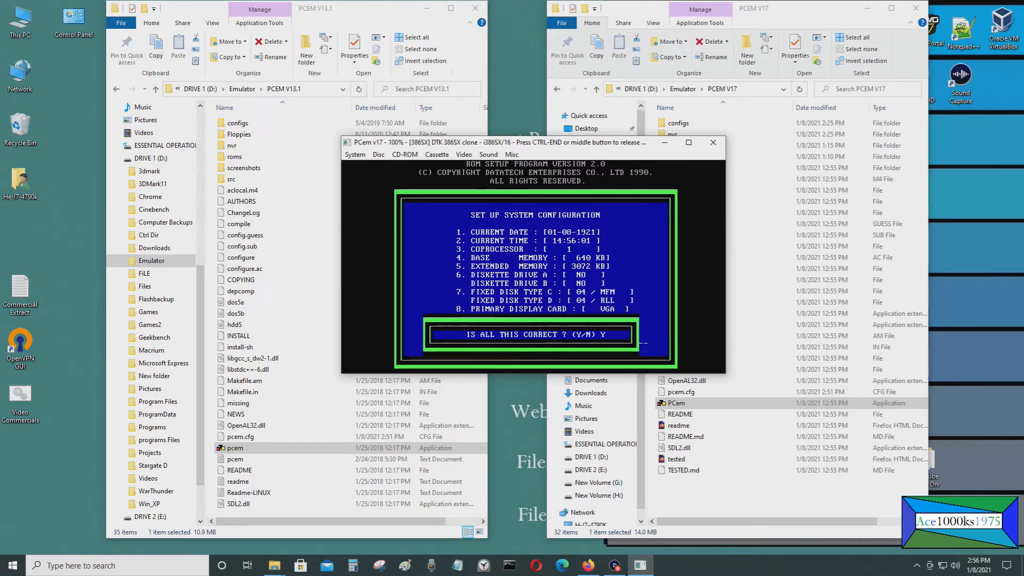
{"action": "key", "text": "y"}
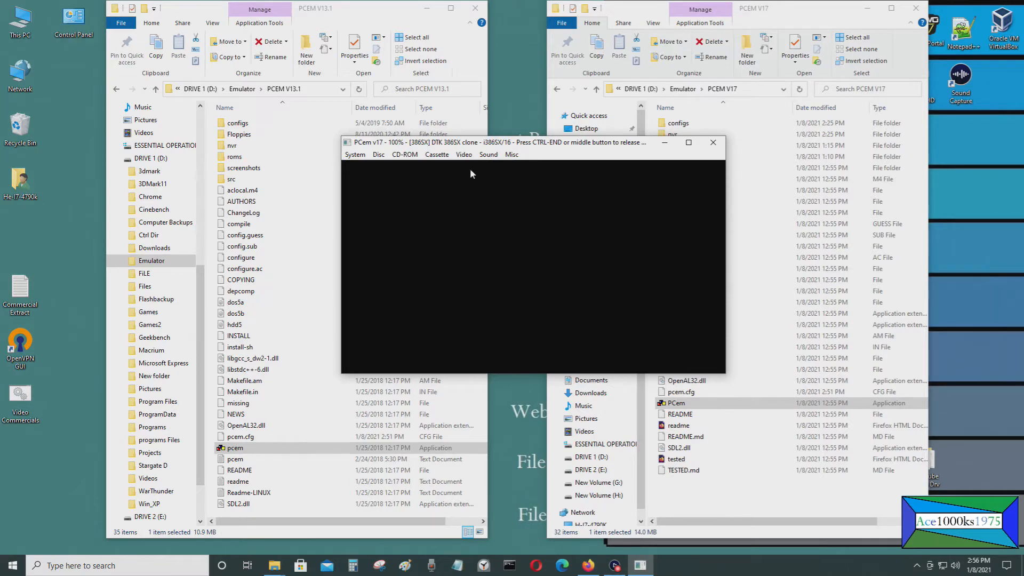
- Release the mouse, shut down the PCem v17 machine, and open the Test 386 configuration settings
{"action": "key", "text": "ctrl+End"}
{"action": "left_click", "coordinate": [355, 154]}
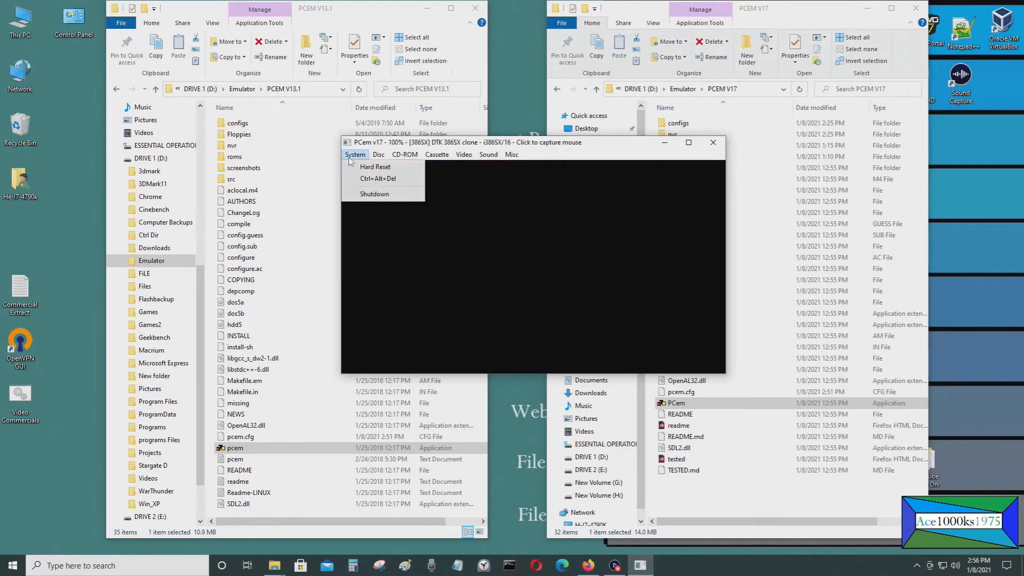
{"action": "left_click", "coordinate": [375, 194]}
{"action": "left_click", "coordinate": [438, 270]}
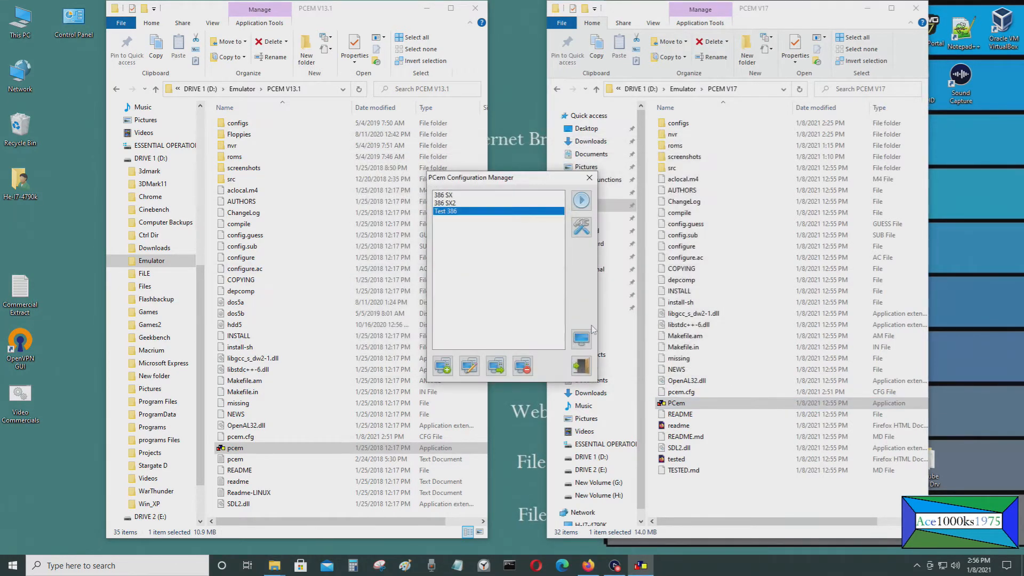
{"action": "left_click", "coordinate": [586, 230]}
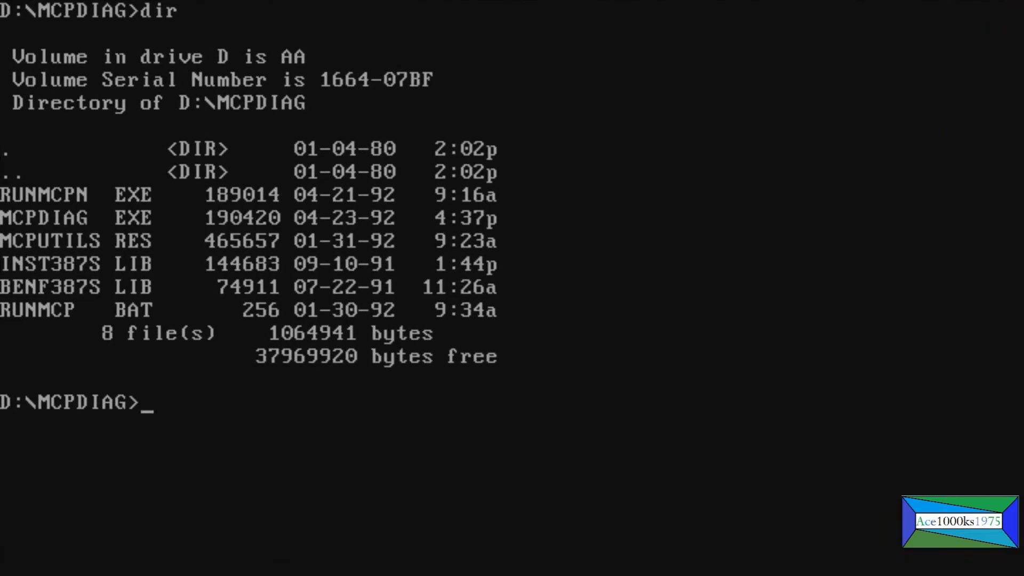
- Run the runmcpn program from the D:\MCPDIAG directory at the DOS prompt
{"action": "type", "text": "runmcpn"}
{"action": "key", "text": "Return"}
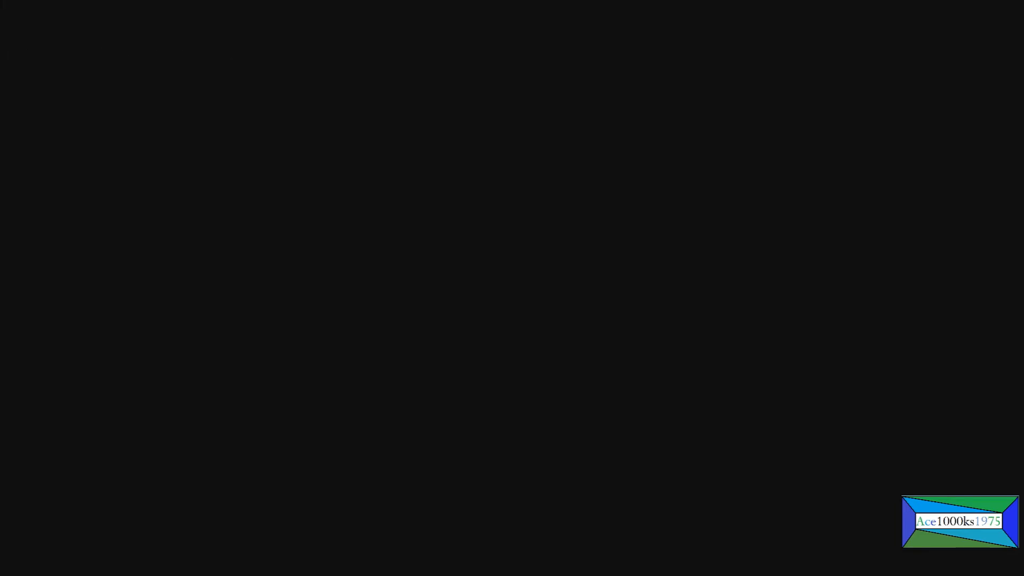